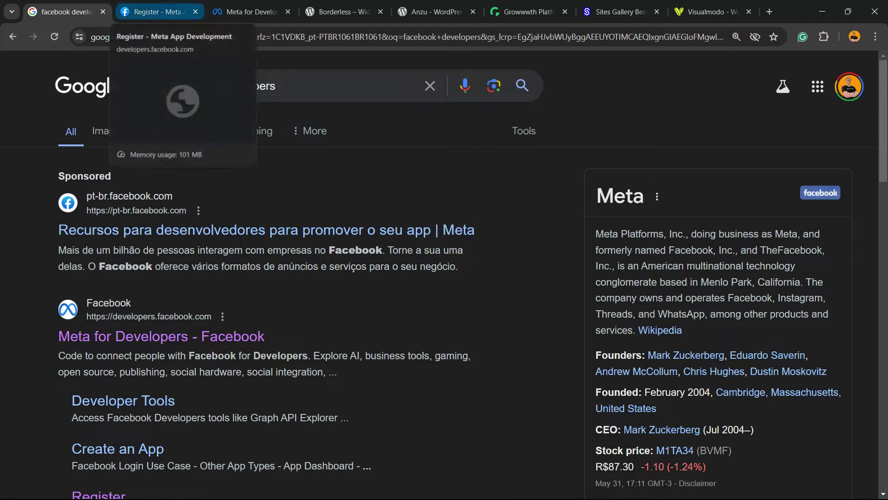
Step: Scroll the 'facebook developers' Google results down to the Meta for Developers entry
{"action": "key", "text": "ctrl+shift+Left"}
{"action": "key", "text": "ctrl+shift+Left"}
{"action": "key", "text": "End"}
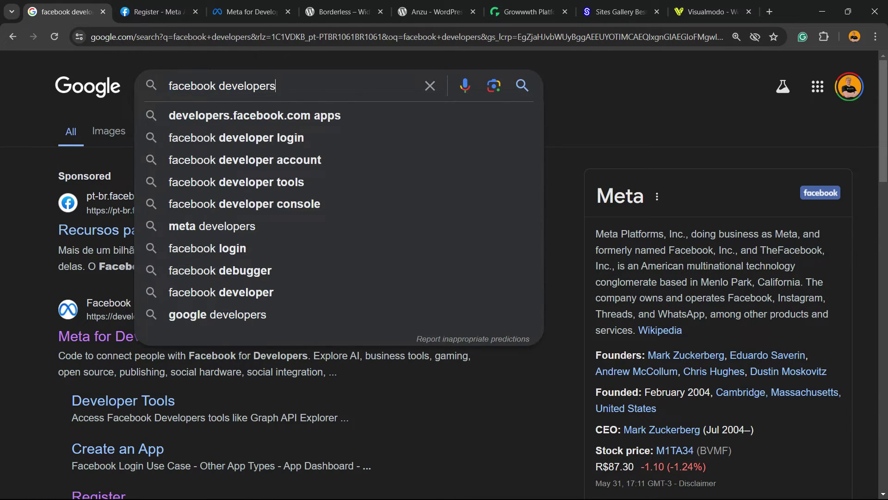
{"action": "scroll", "coordinate": [161, 220], "scroll_direction": "down", "scroll_amount": 2}
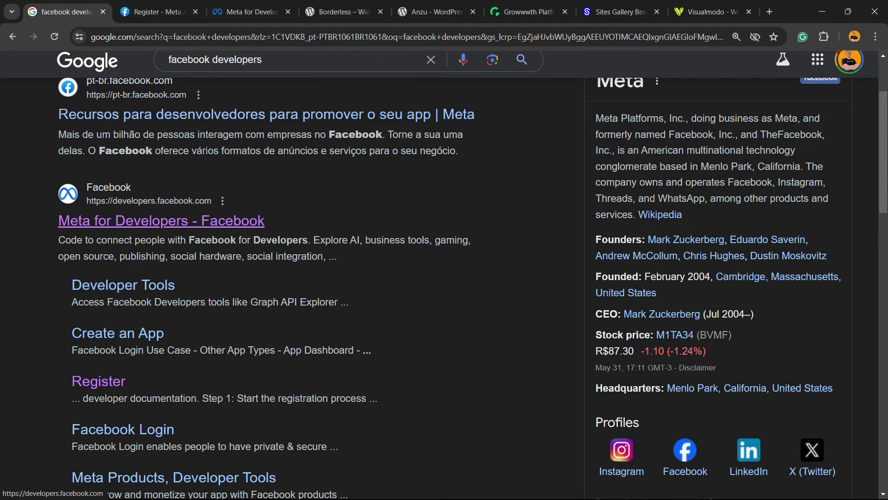
Step: Read through the Register as a Meta Developer guide, then return to the Graph API v20.0 home page
{"action": "key", "text": "ctrl+Tab"}
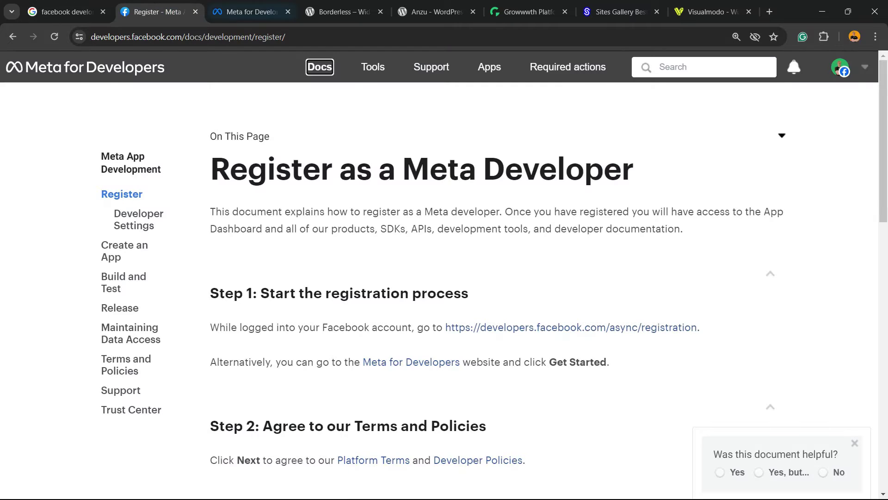
{"action": "key", "text": "ctrl+Tab"}
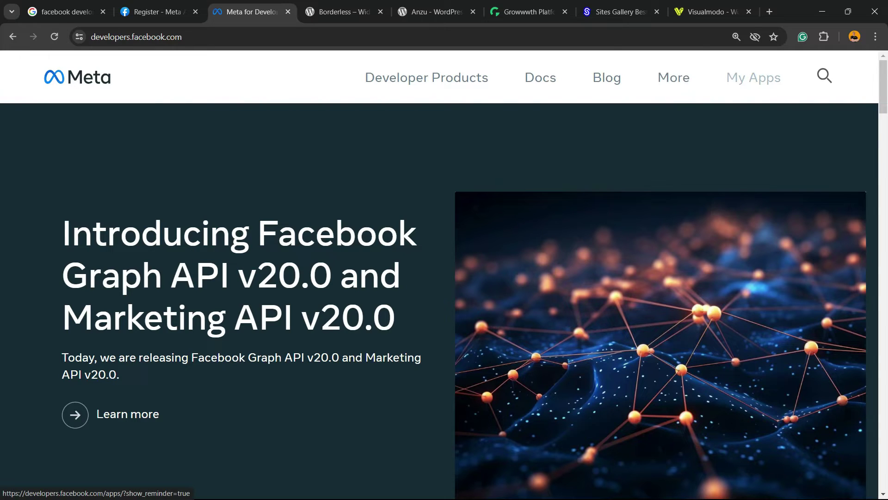
{"action": "left_click", "coordinate": [738, 72]}
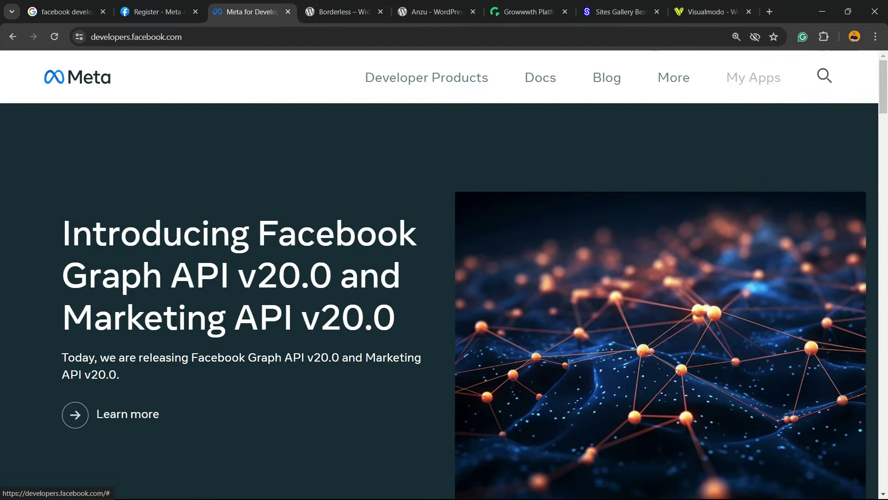
{"action": "left_click", "coordinate": [157, 12]}
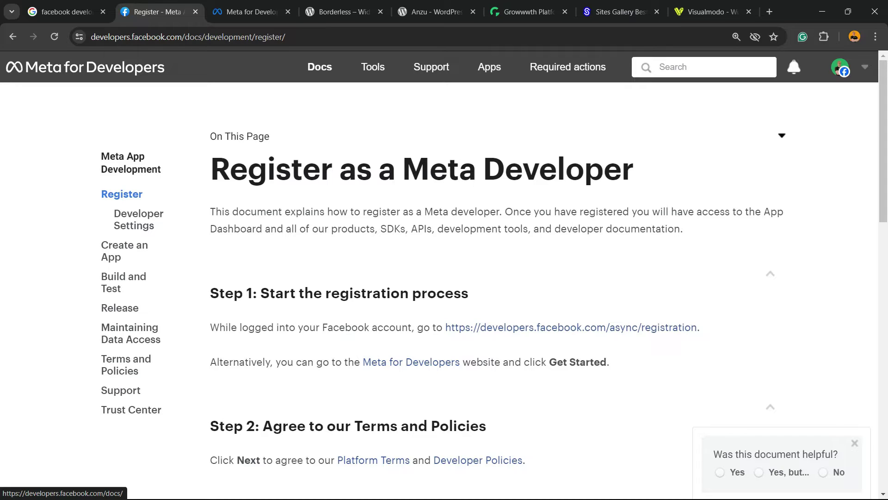
{"action": "scroll", "coordinate": [463, 278], "scroll_direction": "down", "scroll_amount": 3}
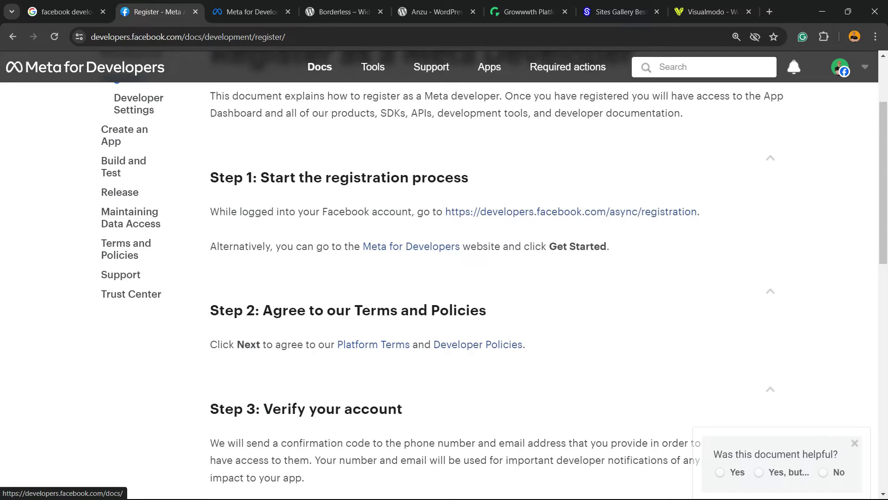
{"action": "scroll", "coordinate": [463, 278], "scroll_direction": "down", "scroll_amount": 3}
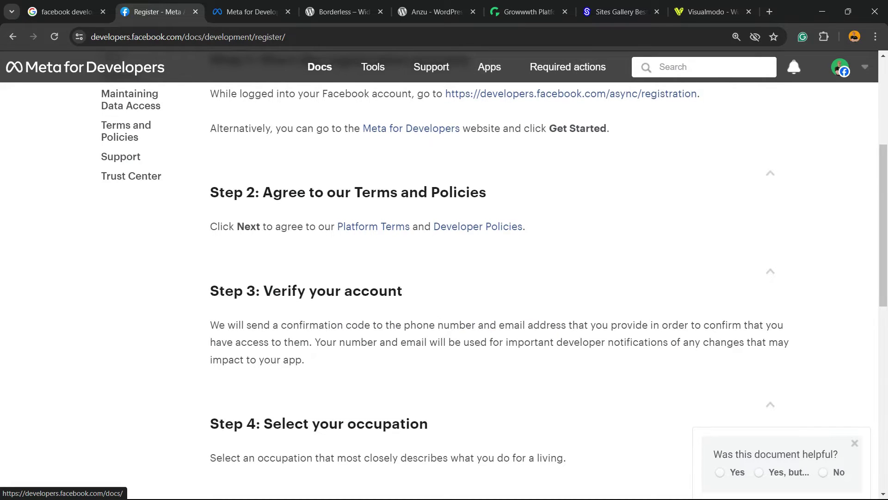
{"action": "scroll", "coordinate": [463, 278], "scroll_direction": "down", "scroll_amount": 3}
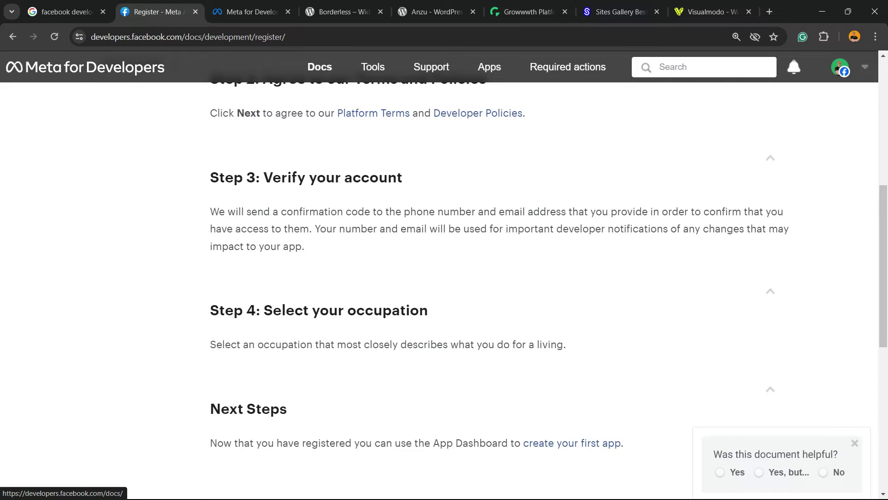
{"action": "left_click", "coordinate": [250, 11]}
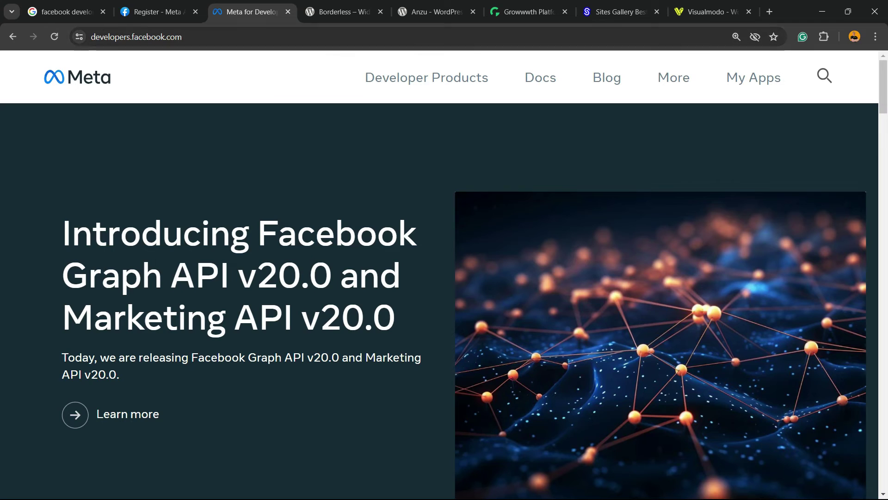
Step: Go to developers.facebook.com/apps, correcting the not-found /app address, to list the Visualmodo app
{"action": "left_click", "coordinate": [138, 36]}
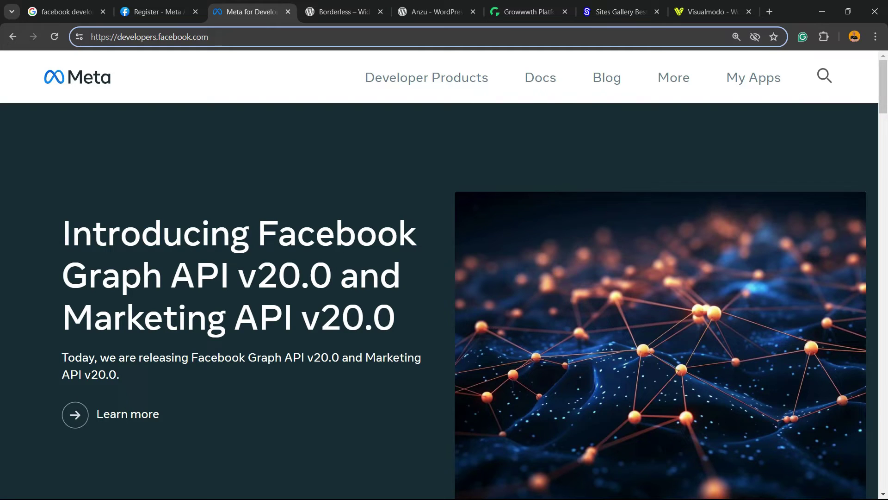
{"action": "type", "text": "/"}
{"action": "type", "text": "a´´"}
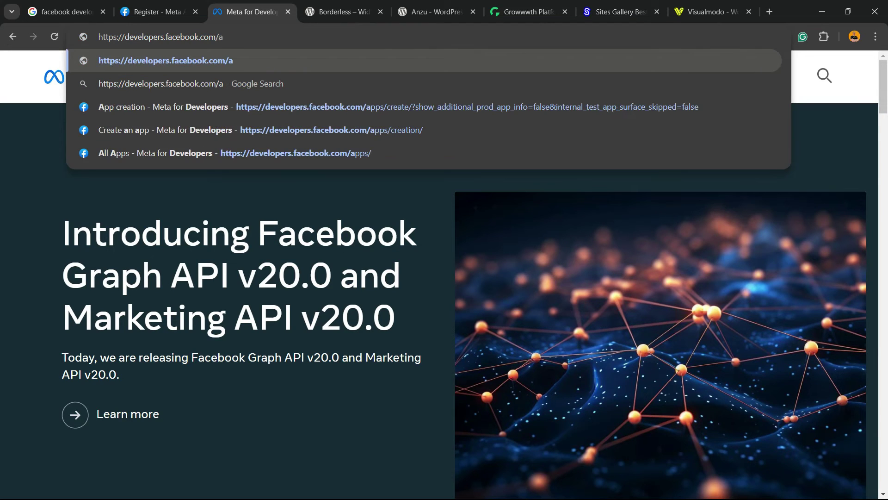
{"action": "key", "text": "BackSpace"}
{"action": "key", "text": "BackSpace"}
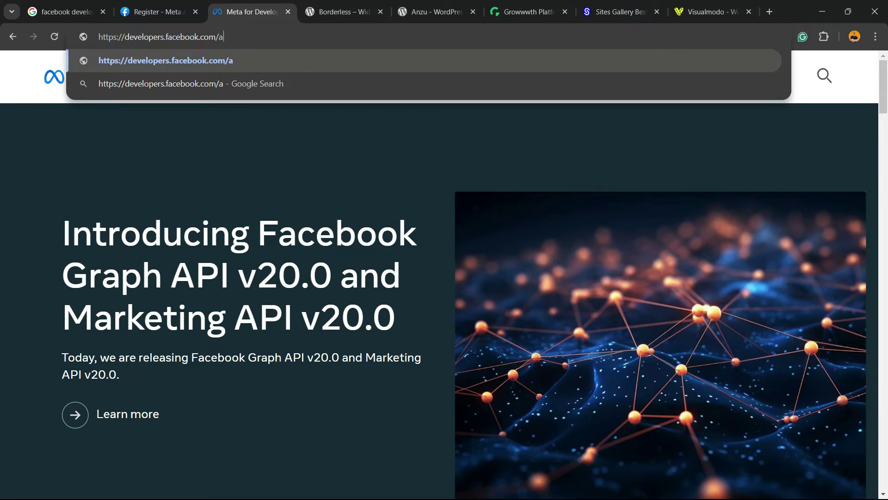
{"action": "type", "text": "pp"}
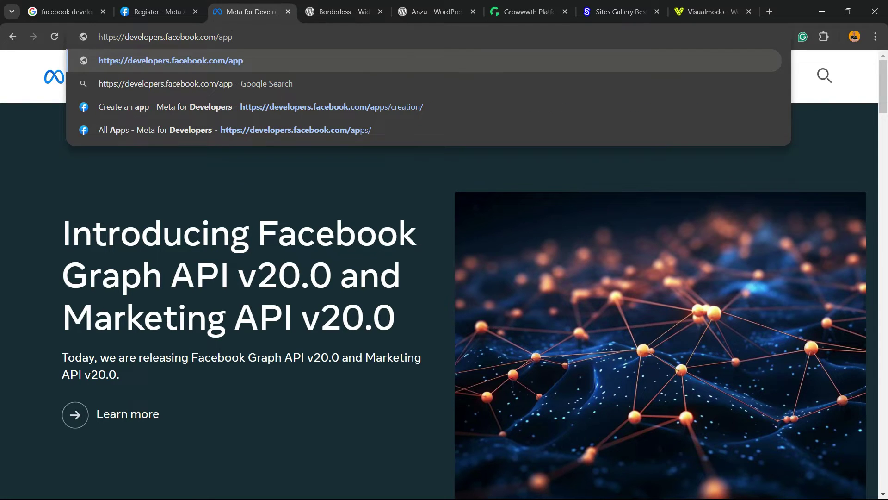
{"action": "key", "text": "Return"}
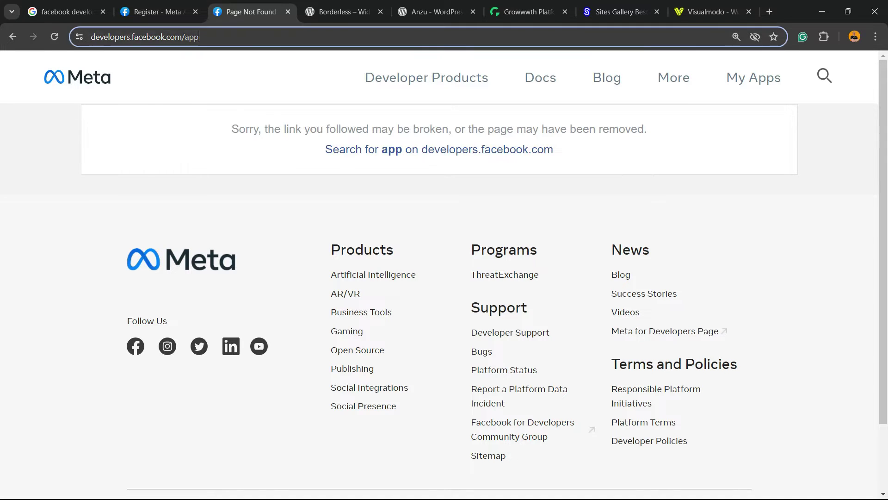
{"action": "double_click", "coordinate": [225, 37]}
{"action": "type", "text": "apps"}
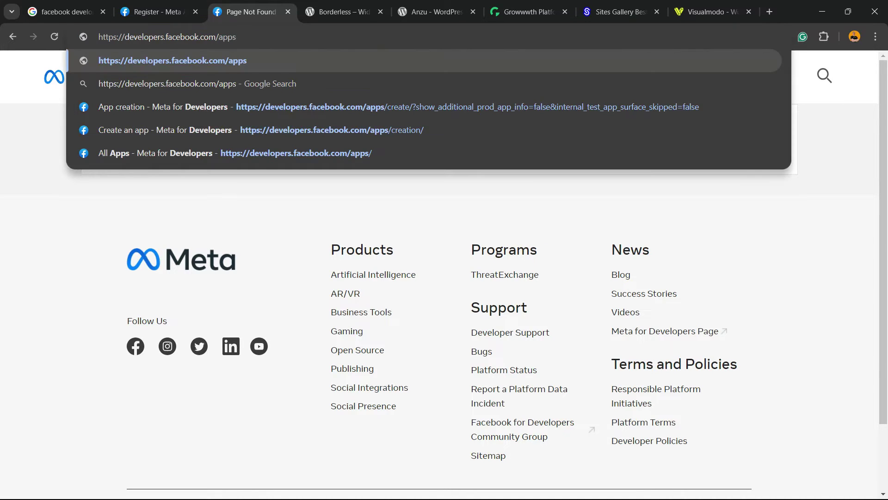
{"action": "key", "text": "Return"}
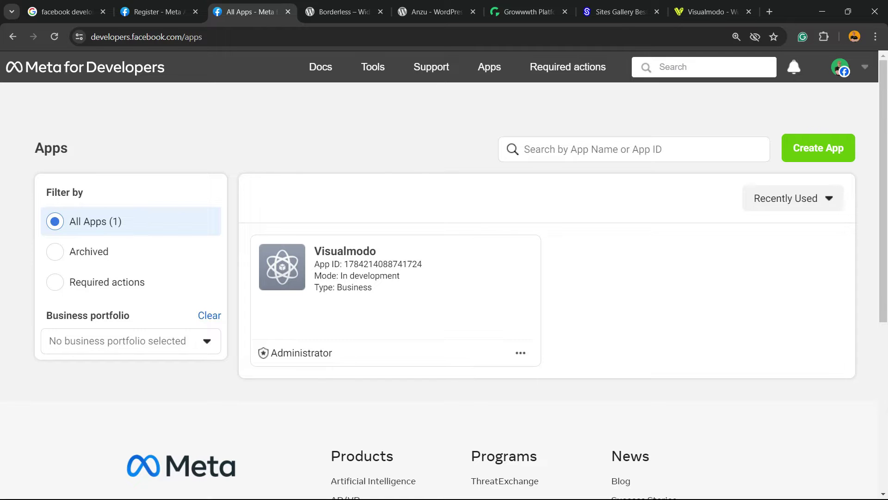
Step: Begin a new app, pick the Other use case and continue to app types
{"action": "left_click", "coordinate": [818, 148]}
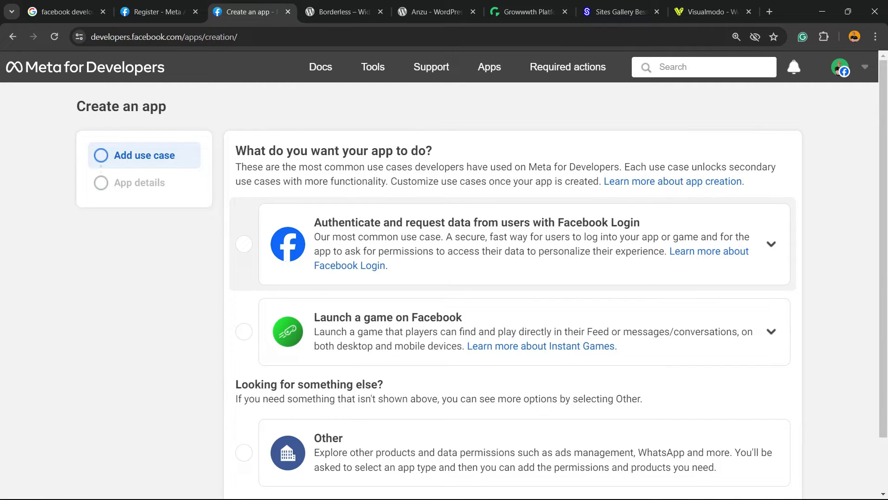
{"action": "scroll", "coordinate": [513, 277], "scroll_direction": "down", "scroll_amount": 1}
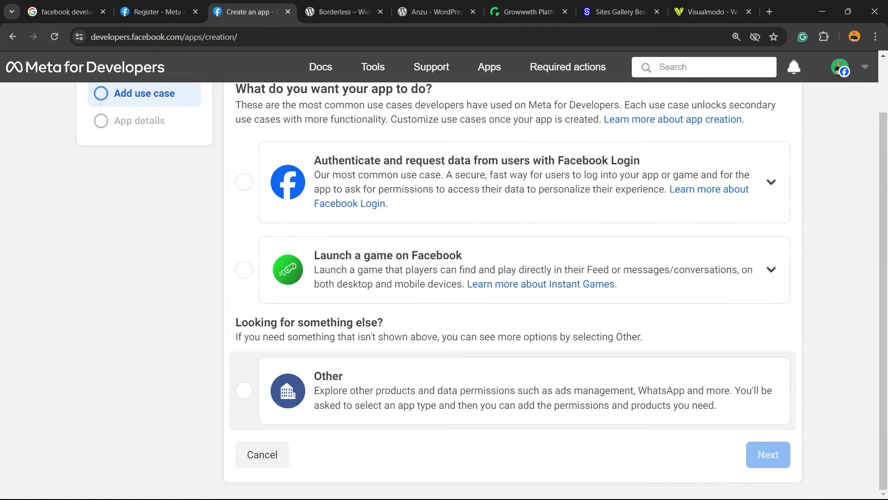
{"action": "left_click", "coordinate": [243, 391]}
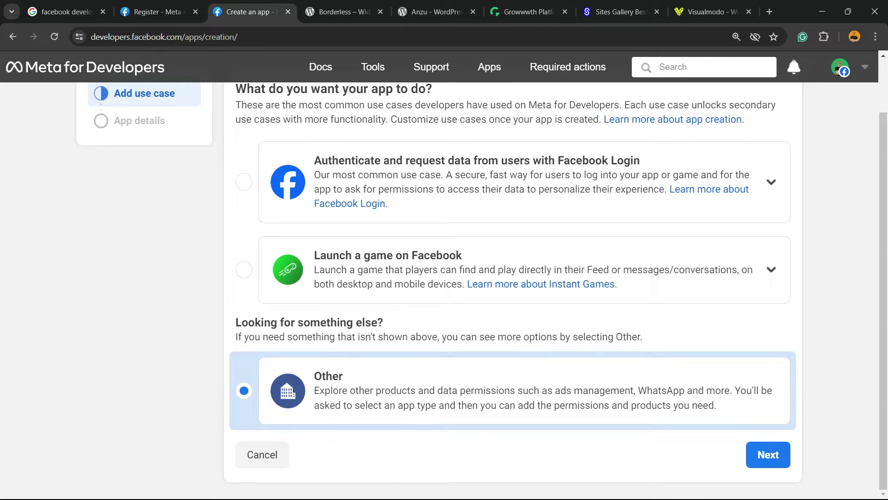
{"action": "left_click", "coordinate": [767, 454]}
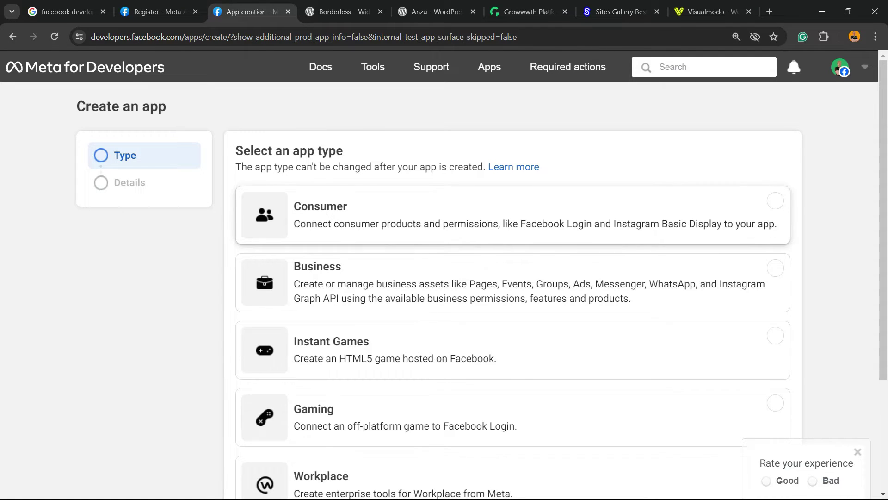
Step: Pick Business as the app type, dismiss the rating prompt, and continue to Details
{"action": "scroll", "coordinate": [509, 232], "scroll_direction": "down", "scroll_amount": 2}
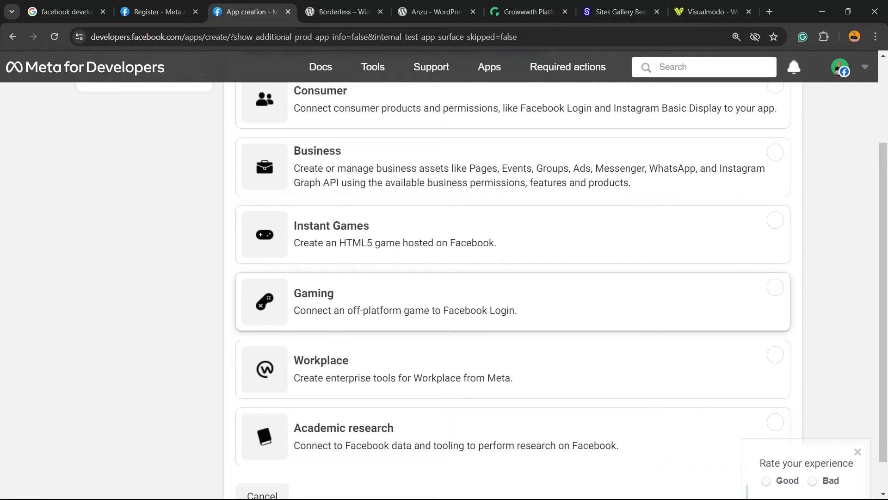
{"action": "scroll", "coordinate": [509, 389], "scroll_direction": "down", "scroll_amount": 1}
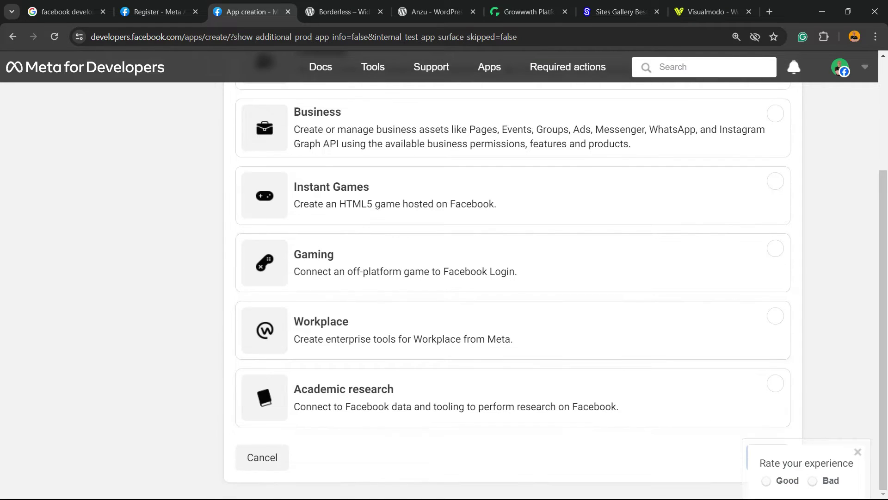
{"action": "scroll", "coordinate": [509, 245], "scroll_direction": "up", "scroll_amount": 3}
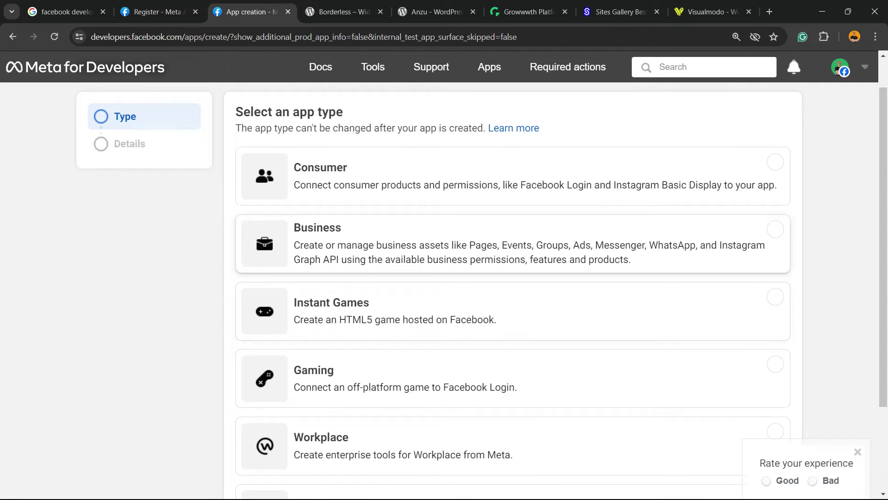
{"action": "left_click", "coordinate": [509, 244]}
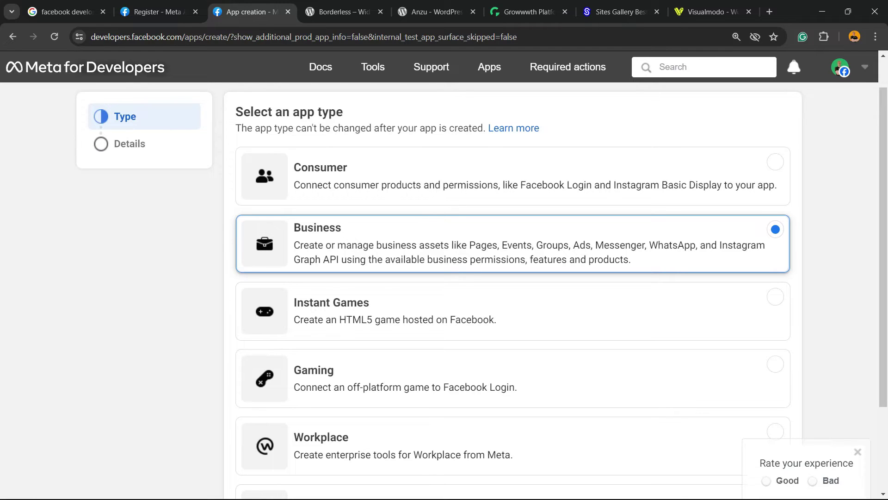
{"action": "scroll", "coordinate": [513, 282], "scroll_direction": "down", "scroll_amount": 3}
{"action": "scroll", "coordinate": [512, 282], "scroll_direction": "up", "scroll_amount": 4}
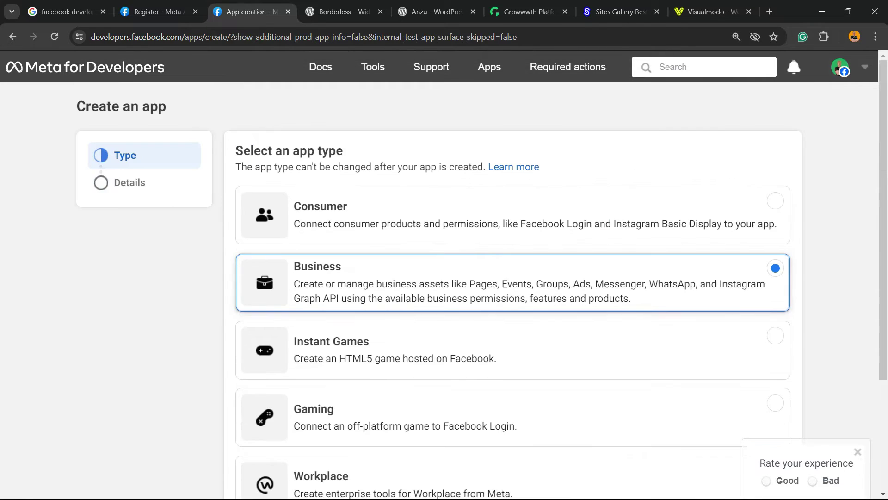
{"action": "scroll", "coordinate": [513, 283], "scroll_direction": "down", "scroll_amount": 3}
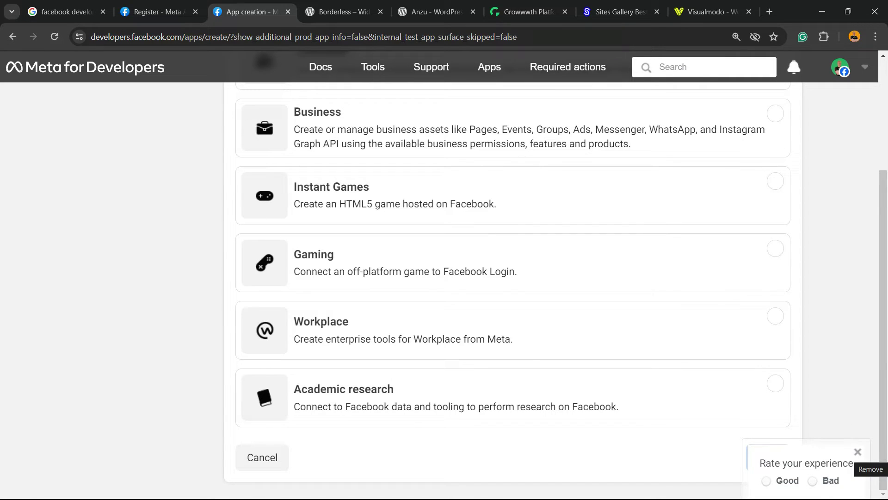
{"action": "left_click", "coordinate": [858, 452]}
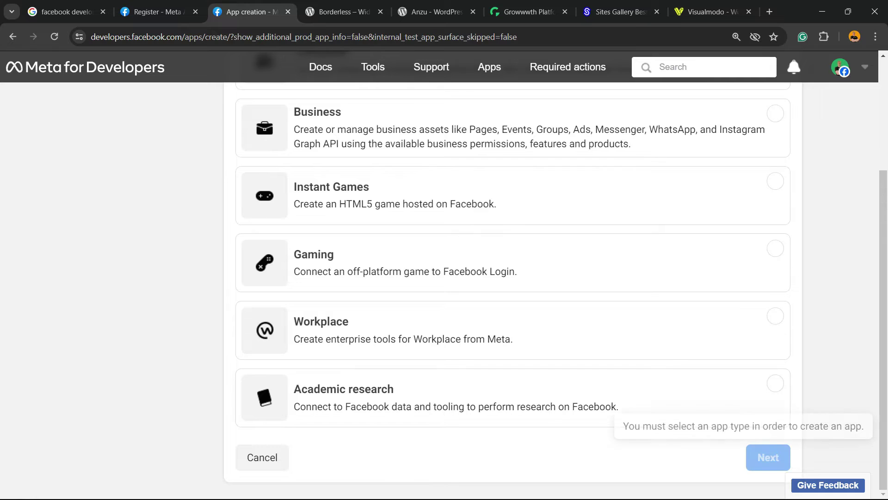
{"action": "scroll", "coordinate": [512, 278], "scroll_direction": "up", "scroll_amount": 3}
{"action": "left_click", "coordinate": [508, 244]}
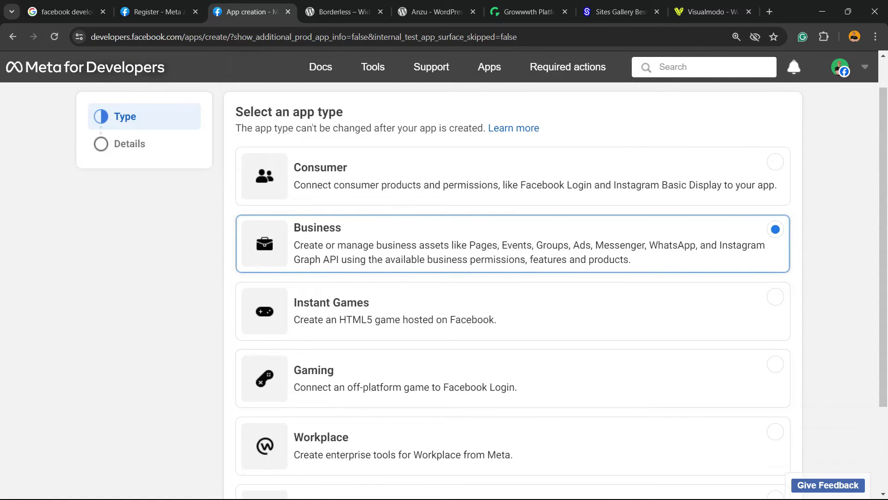
{"action": "scroll", "coordinate": [513, 277], "scroll_direction": "down", "scroll_amount": 3}
{"action": "left_click", "coordinate": [768, 457]}
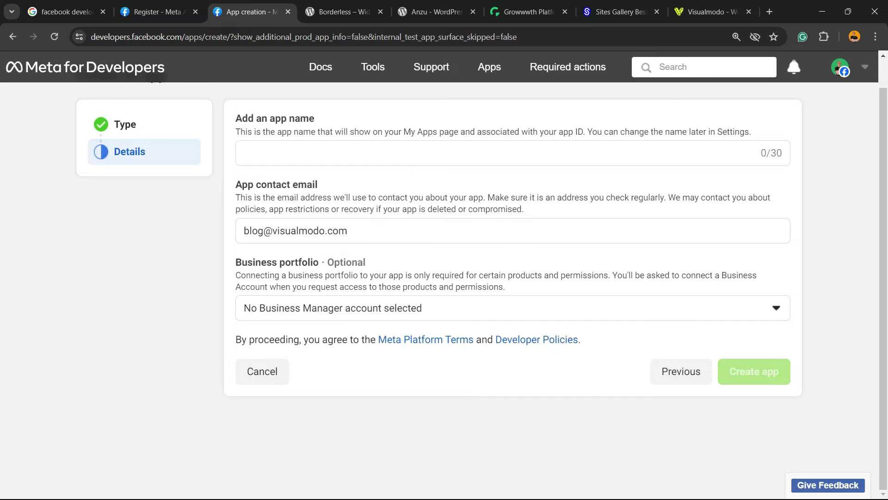
Step: Name the Business app 'Like counter' and create it
{"action": "scroll", "coordinate": [481, 277], "scroll_direction": "up", "scroll_amount": 1}
{"action": "left_click", "coordinate": [244, 184]}
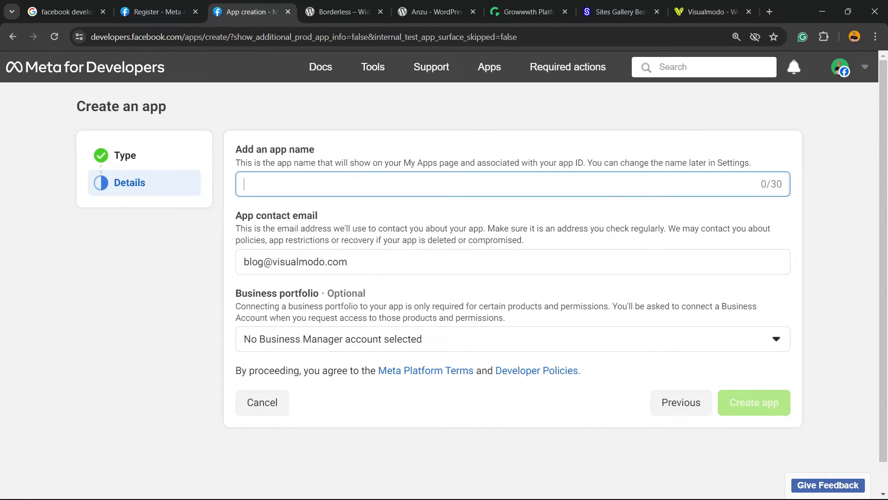
{"action": "type", "text": "Lik"}
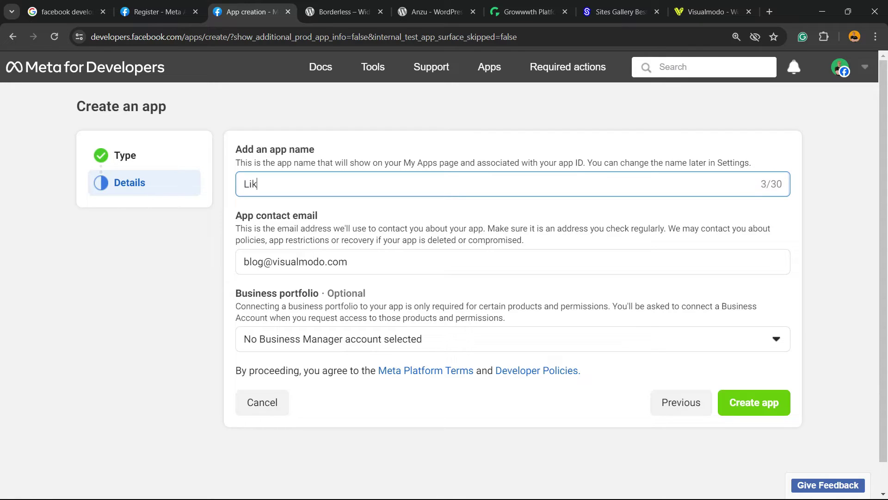
{"action": "type", "text": "e counter"}
{"action": "key", "text": "ctrl+a"}
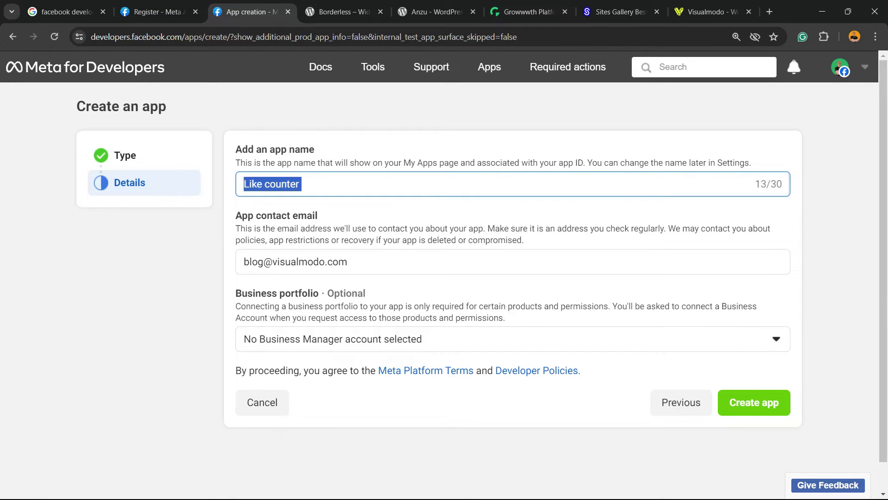
{"action": "key", "text": "Right"}
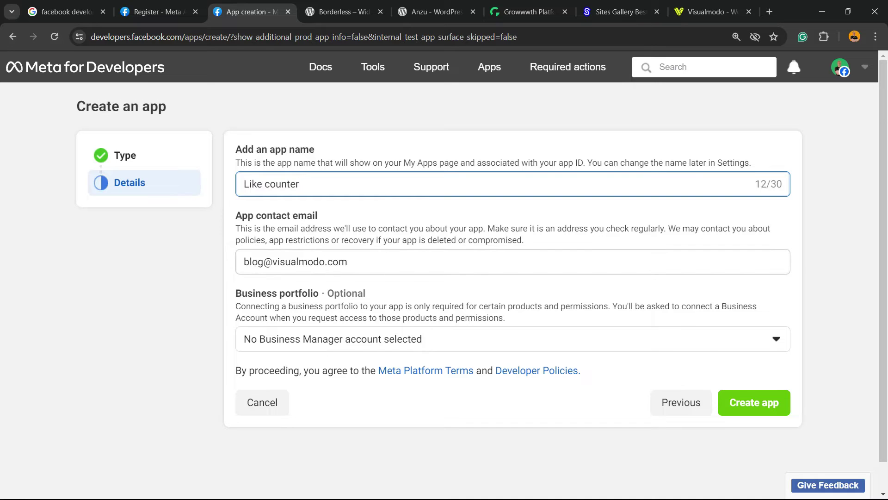
{"action": "scroll", "coordinate": [444, 277], "scroll_direction": "down", "scroll_amount": 1}
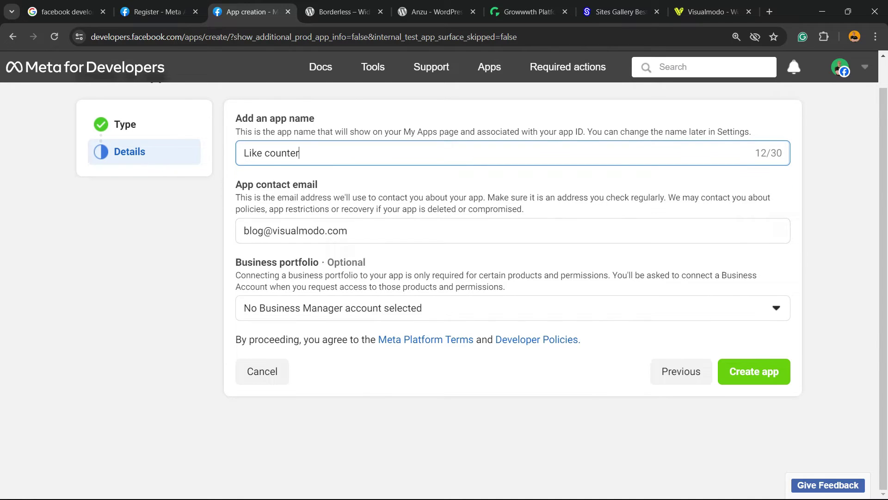
{"action": "left_click", "coordinate": [754, 371]}
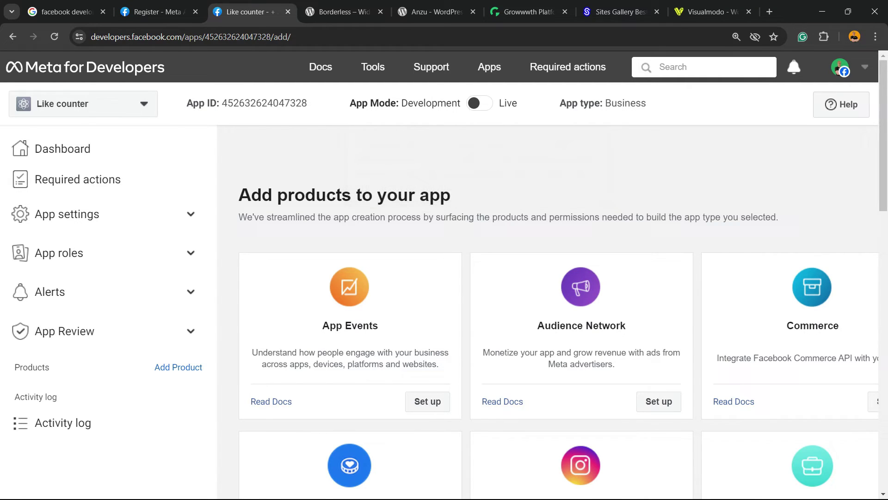
Step: Open the Basic page under App settings for the Like counter app
{"action": "scroll", "coordinate": [555, 301], "scroll_direction": "down", "scroll_amount": 5}
{"action": "scroll", "coordinate": [555, 301], "scroll_direction": "up", "scroll_amount": 5}
{"action": "scroll", "coordinate": [556, 300], "scroll_direction": "down", "scroll_amount": 2}
{"action": "scroll", "coordinate": [556, 300], "scroll_direction": "up", "scroll_amount": 2}
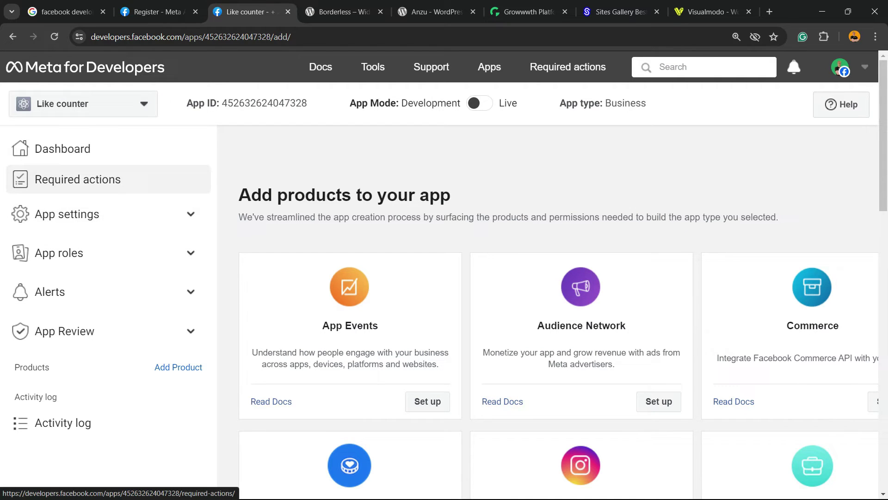
{"action": "left_click", "coordinate": [69, 214]}
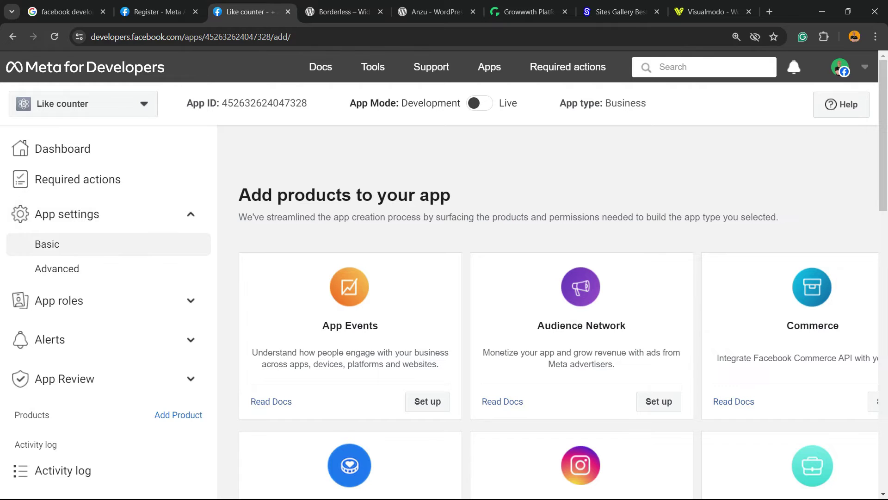
{"action": "left_click", "coordinate": [48, 244]}
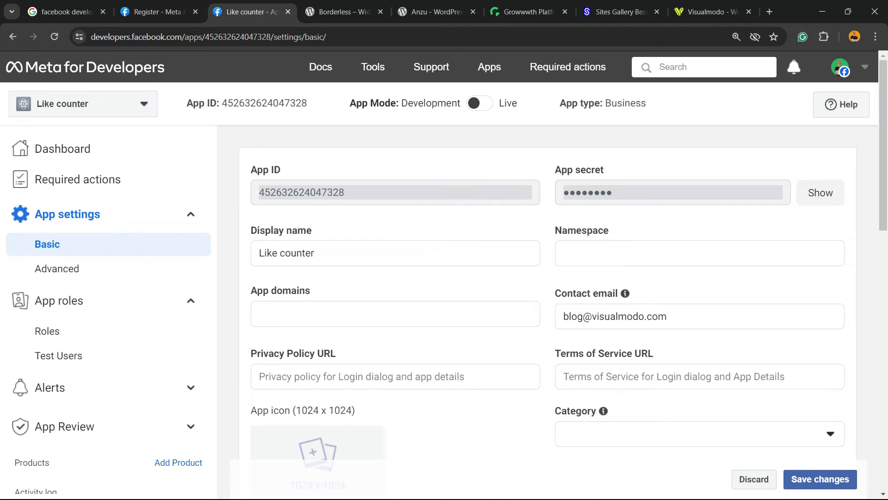
Step: Review the App ID and App secret at the top of Basic settings
{"action": "scroll", "coordinate": [548, 277], "scroll_direction": "down", "scroll_amount": 3}
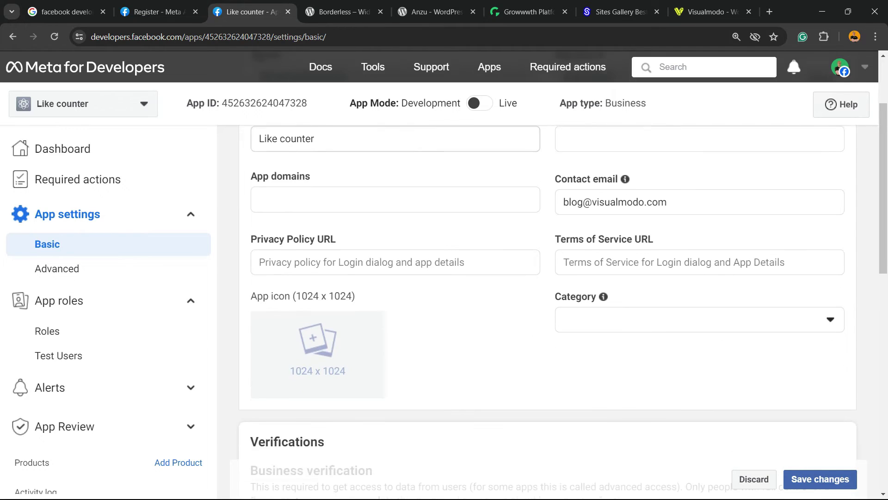
{"action": "scroll", "coordinate": [548, 278], "scroll_direction": "up", "scroll_amount": 3}
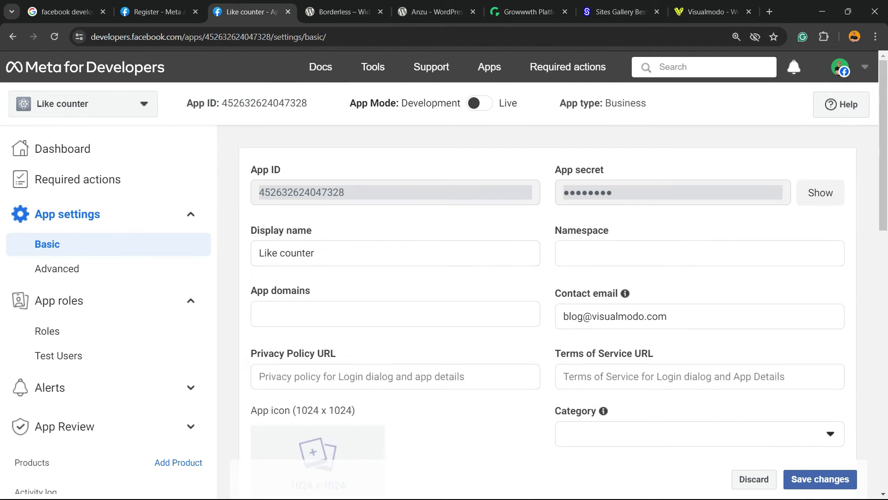
{"action": "double_click", "coordinate": [301, 192]}
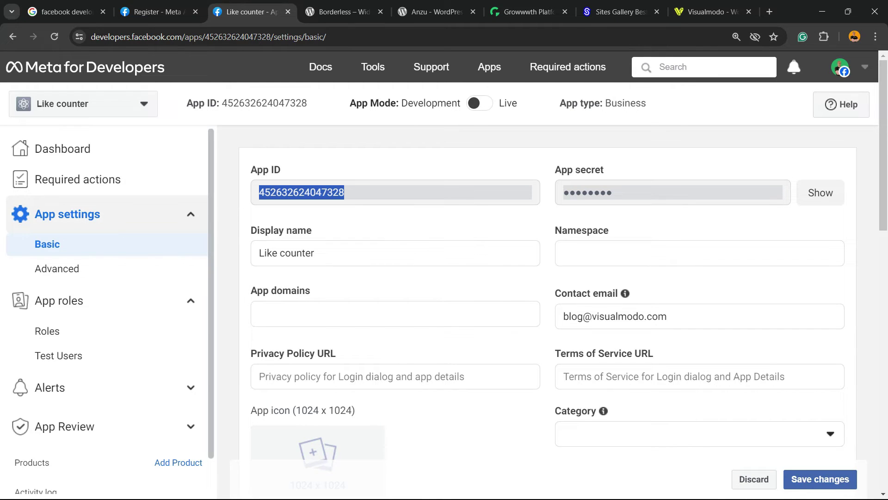
{"action": "left_click", "coordinate": [82, 216]}
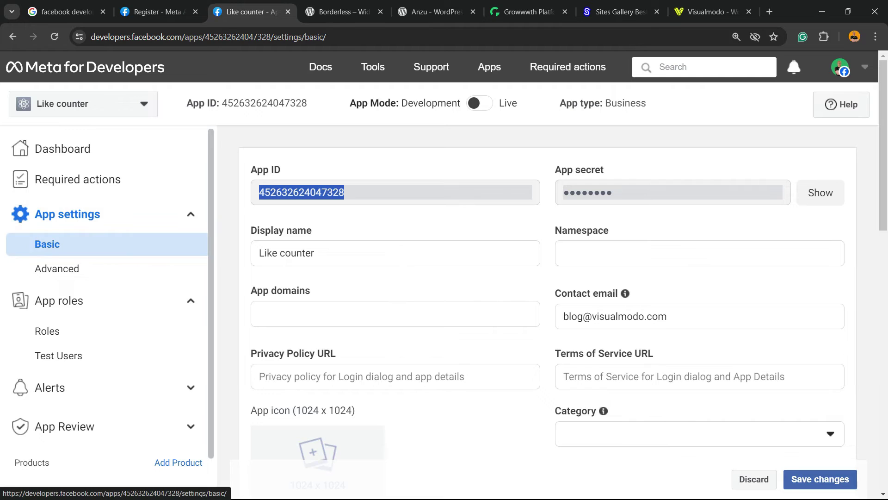
{"action": "scroll", "coordinate": [106, 277], "scroll_direction": "down", "scroll_amount": 2}
{"action": "scroll", "coordinate": [106, 278], "scroll_direction": "up", "scroll_amount": 2}
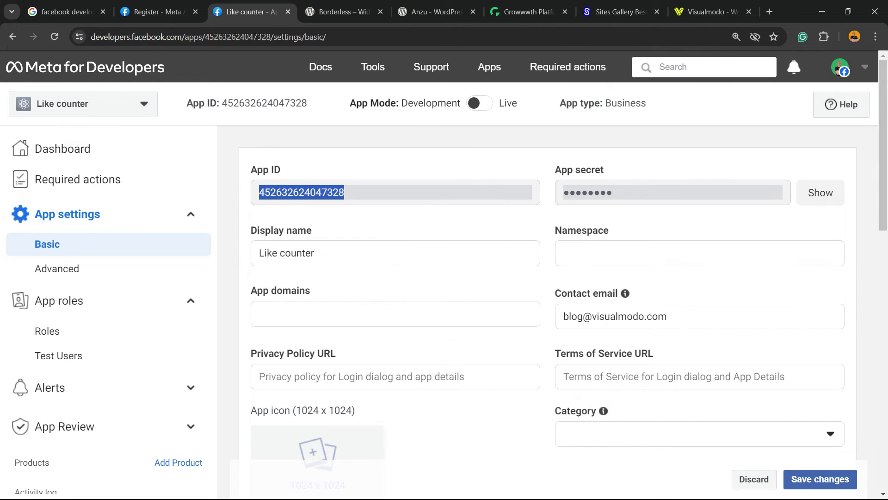
{"action": "scroll", "coordinate": [548, 315], "scroll_direction": "down", "scroll_amount": 2}
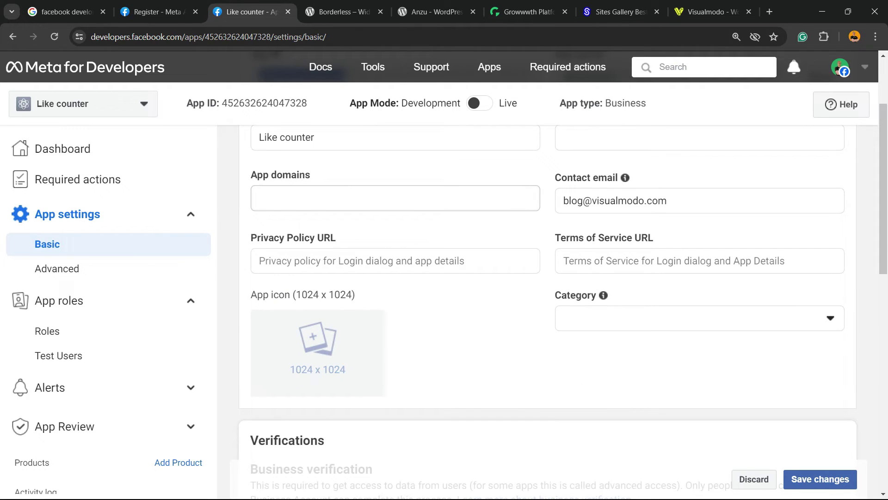
{"action": "scroll", "coordinate": [547, 315], "scroll_direction": "up", "scroll_amount": 2}
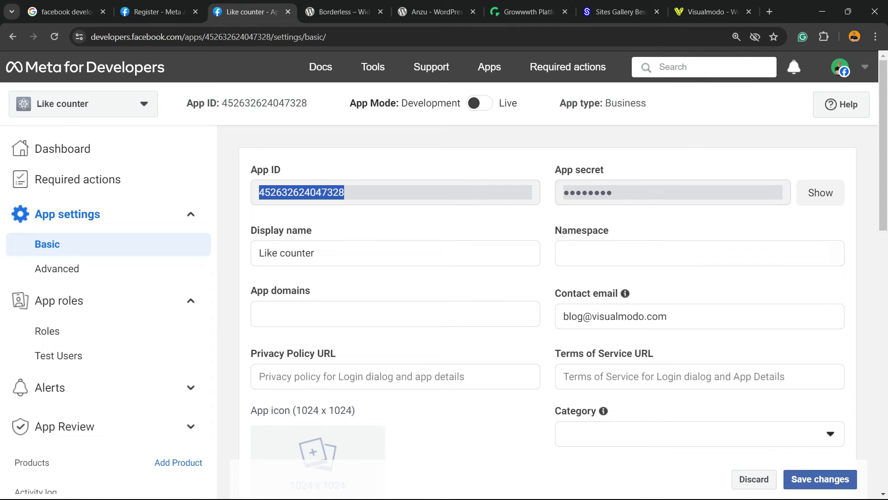
{"action": "scroll", "coordinate": [548, 315], "scroll_direction": "down", "scroll_amount": 2}
{"action": "scroll", "coordinate": [547, 315], "scroll_direction": "up", "scroll_amount": 2}
{"action": "scroll", "coordinate": [548, 315], "scroll_direction": "down", "scroll_amount": 2}
{"action": "scroll", "coordinate": [548, 314], "scroll_direction": "down", "scroll_amount": 1}
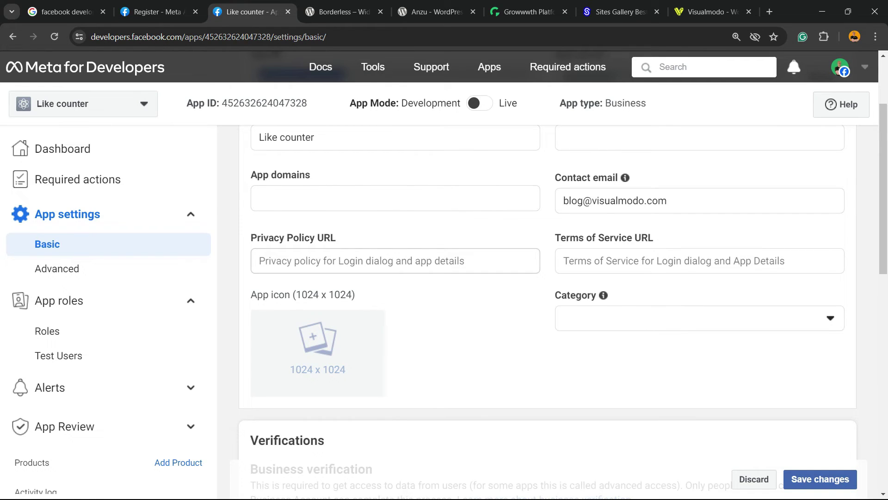
Step: Look over the app category list without choosing, then scan the remaining settings fields
{"action": "left_click", "coordinate": [694, 318]}
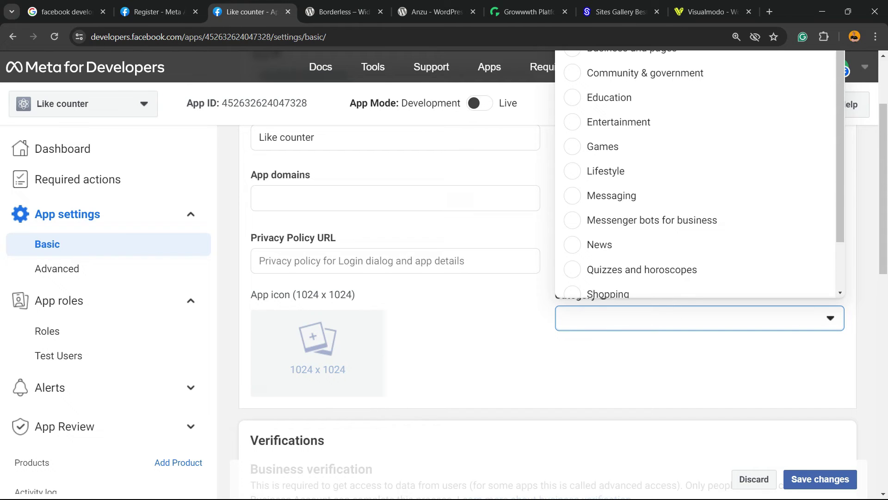
{"action": "key", "text": "Escape"}
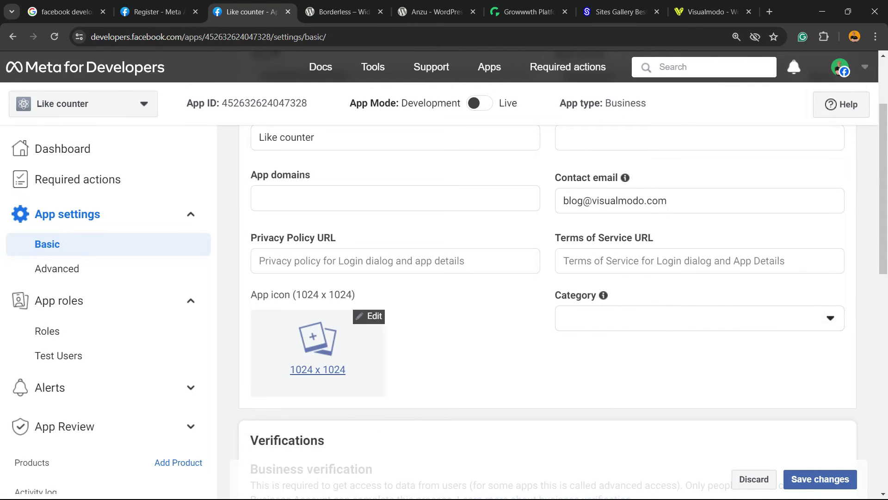
{"action": "scroll", "coordinate": [545, 277], "scroll_direction": "down", "scroll_amount": 5}
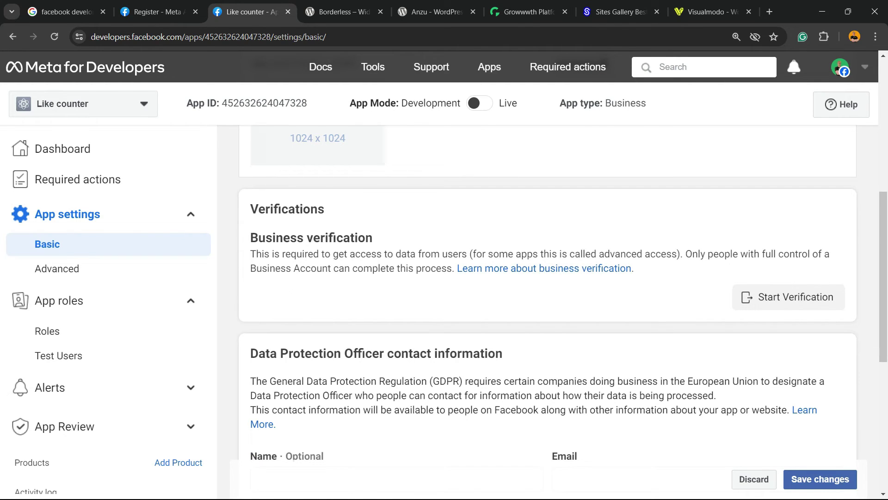
{"action": "scroll", "coordinate": [546, 296], "scroll_direction": "down", "scroll_amount": 3}
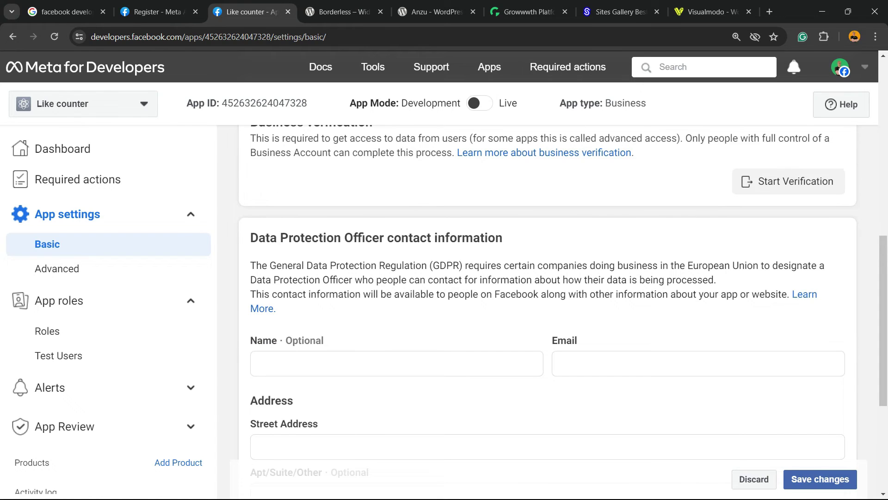
{"action": "scroll", "coordinate": [545, 296], "scroll_direction": "down", "scroll_amount": 5}
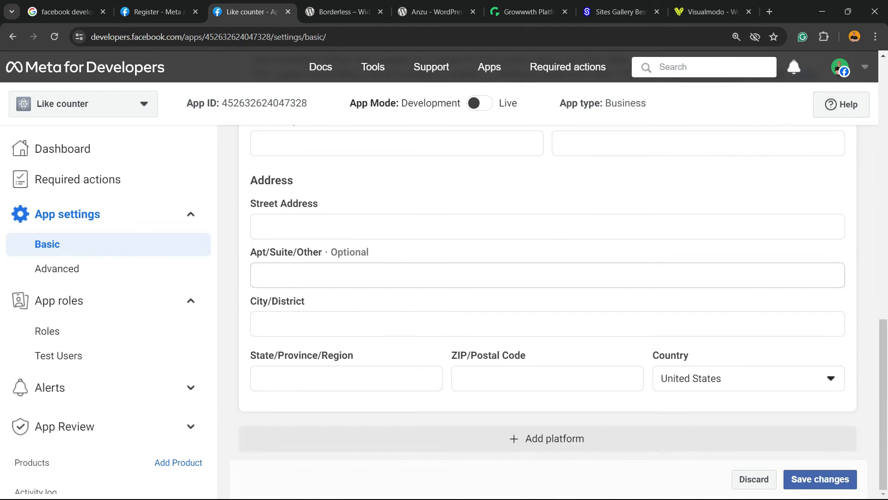
{"action": "scroll", "coordinate": [546, 296], "scroll_direction": "up", "scroll_amount": 5}
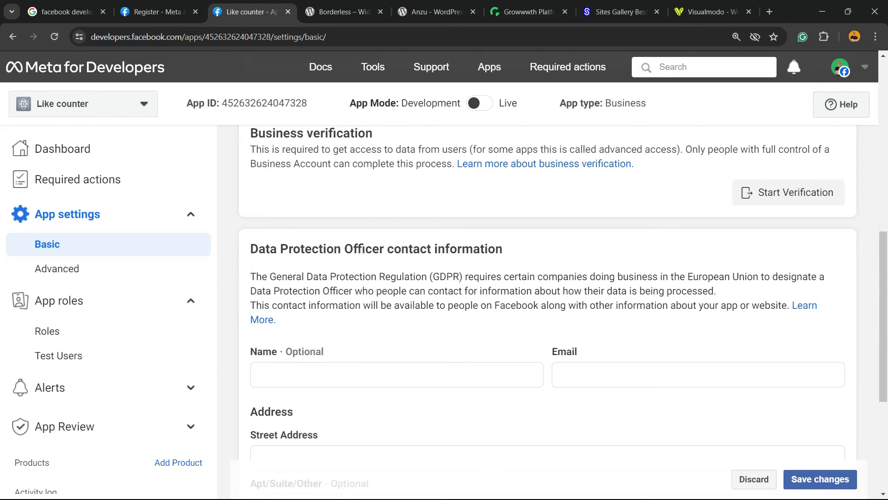
{"action": "scroll", "coordinate": [546, 297], "scroll_direction": "up", "scroll_amount": 8}
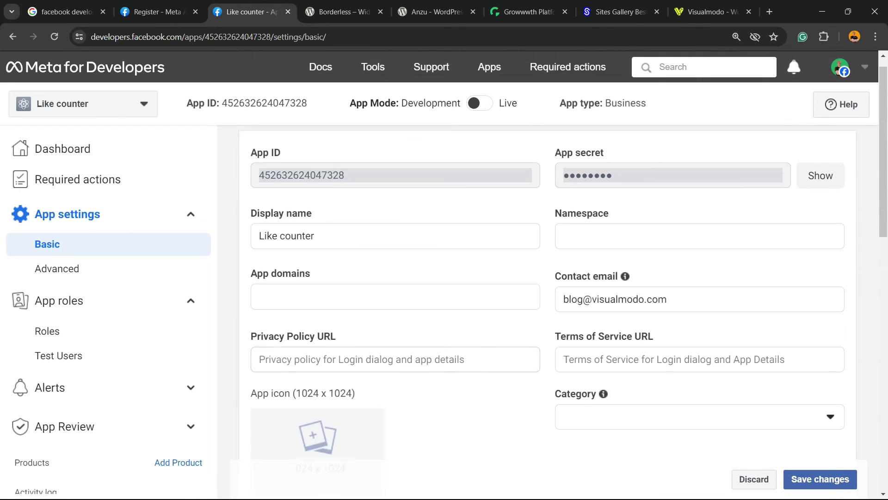
{"action": "left_click", "coordinate": [62, 149]}
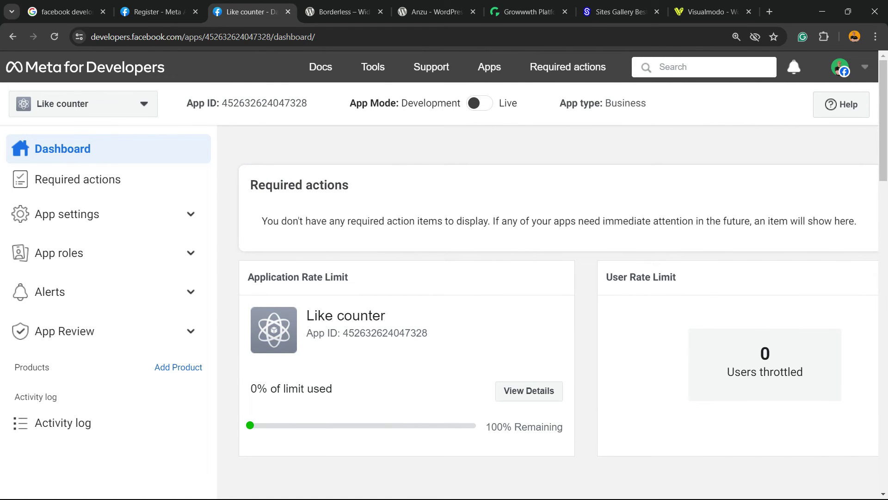
{"action": "scroll", "coordinate": [559, 312], "scroll_direction": "down", "scroll_amount": 5}
{"action": "scroll", "coordinate": [558, 311], "scroll_direction": "down", "scroll_amount": 3}
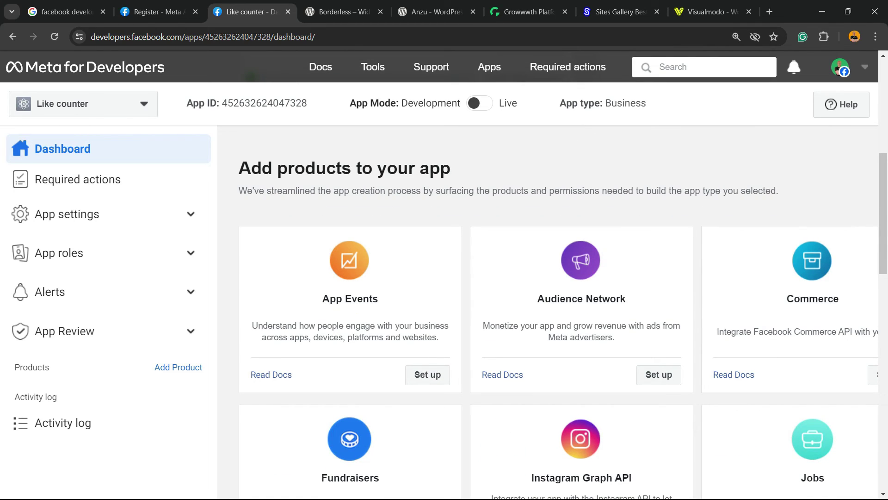
{"action": "left_click_drag", "start_coordinate": [251, 168], "coordinate": [420, 167]}
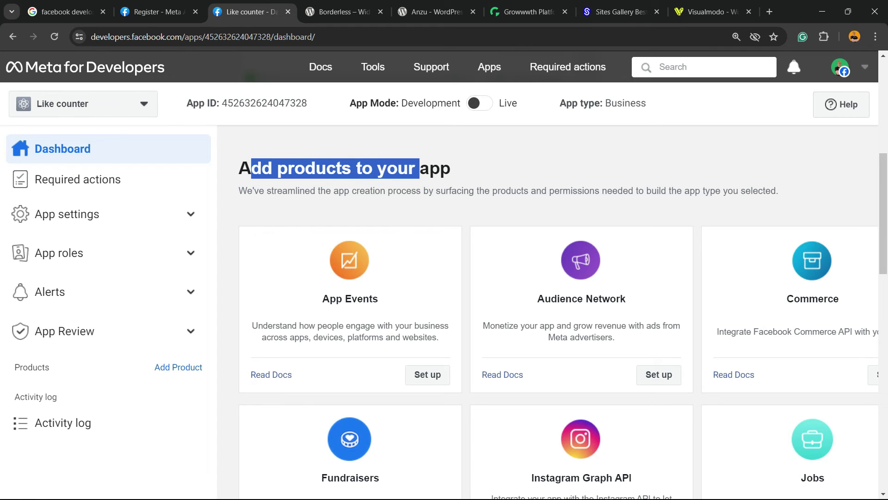
{"action": "scroll", "coordinate": [350, 204], "scroll_direction": "down", "scroll_amount": 3}
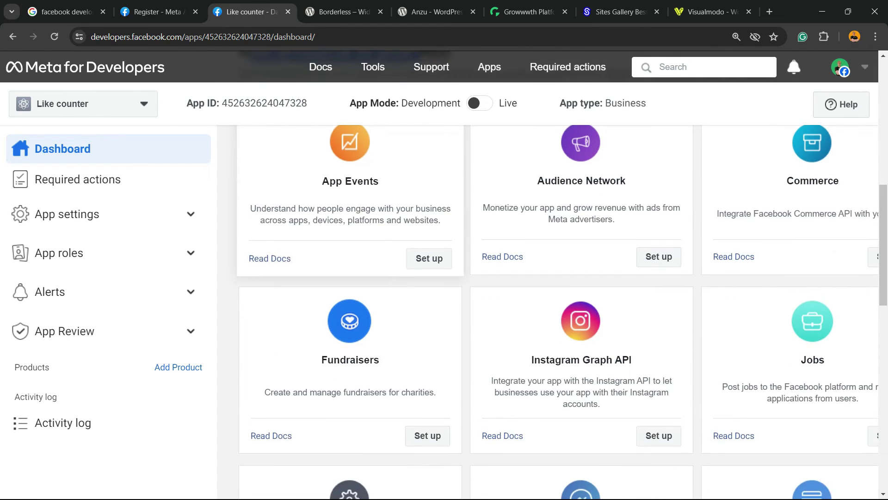
{"action": "scroll", "coordinate": [350, 203], "scroll_direction": "down", "scroll_amount": 3}
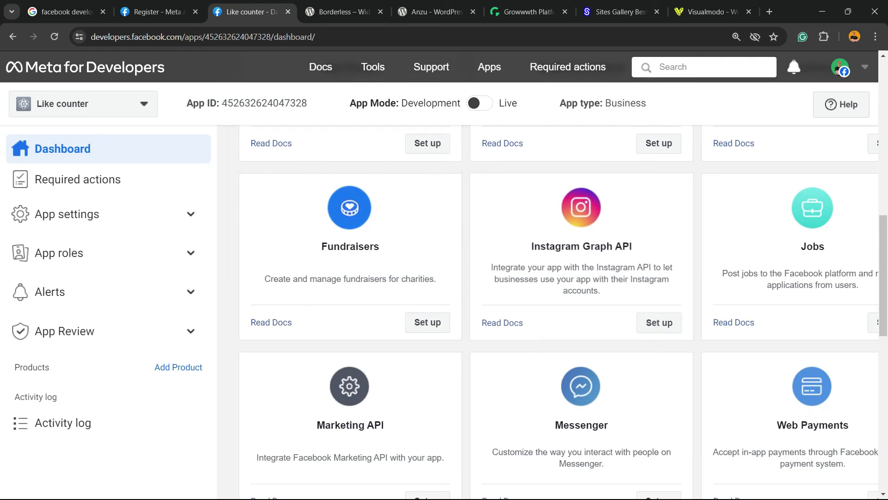
{"action": "scroll", "coordinate": [350, 300], "scroll_direction": "down", "scroll_amount": 3}
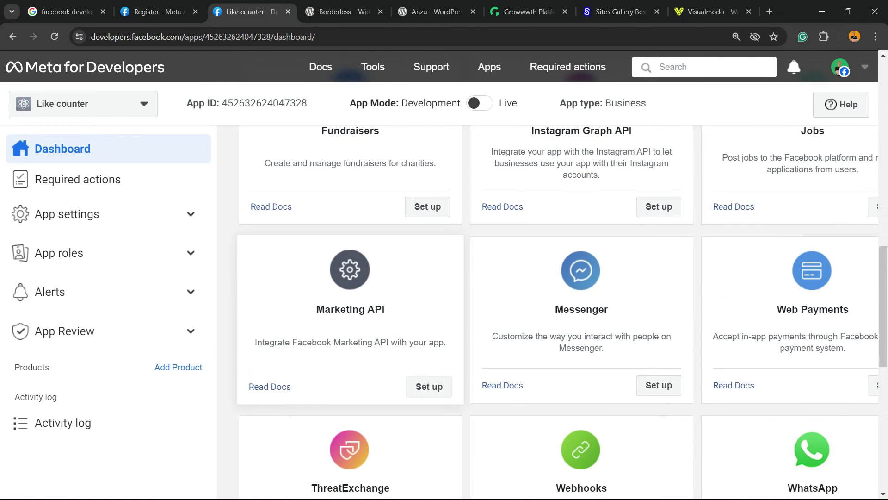
{"action": "scroll", "coordinate": [350, 301], "scroll_direction": "down", "scroll_amount": 10}
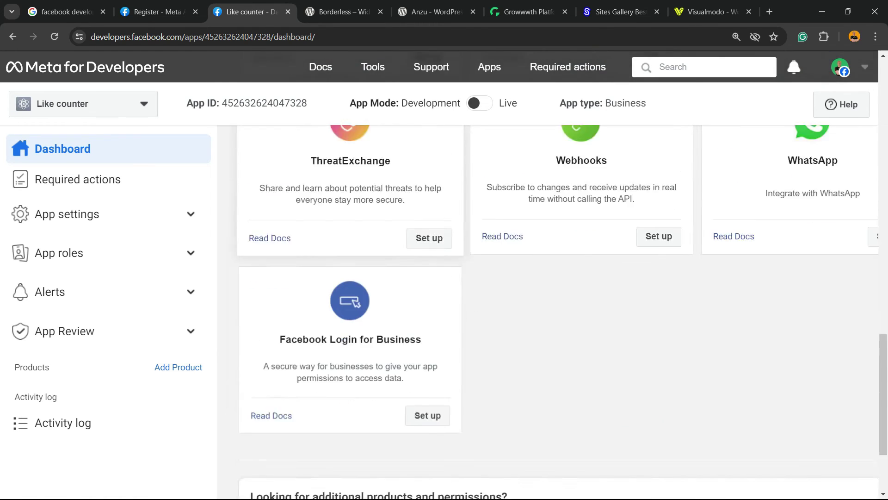
{"action": "scroll", "coordinate": [555, 301], "scroll_direction": "up", "scroll_amount": 15}
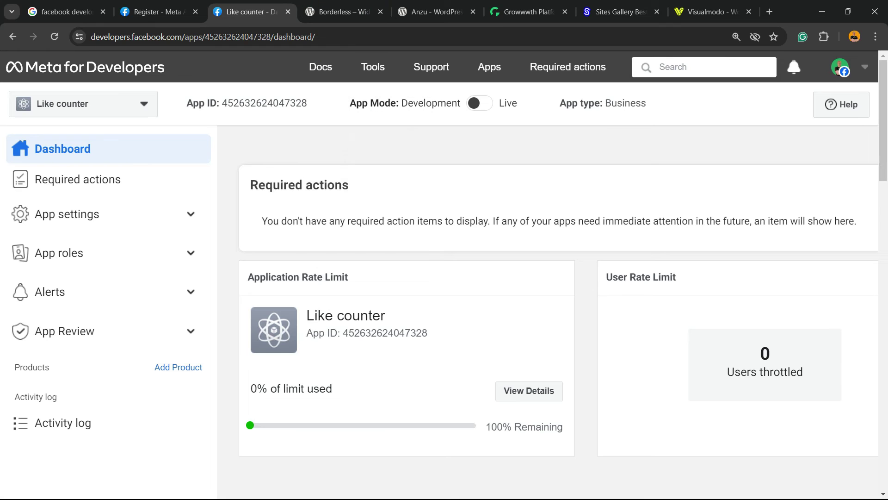
Step: Look at the Borderless plugin page and the Anzu By Visualmodo theme page
{"action": "left_click", "coordinate": [340, 11]}
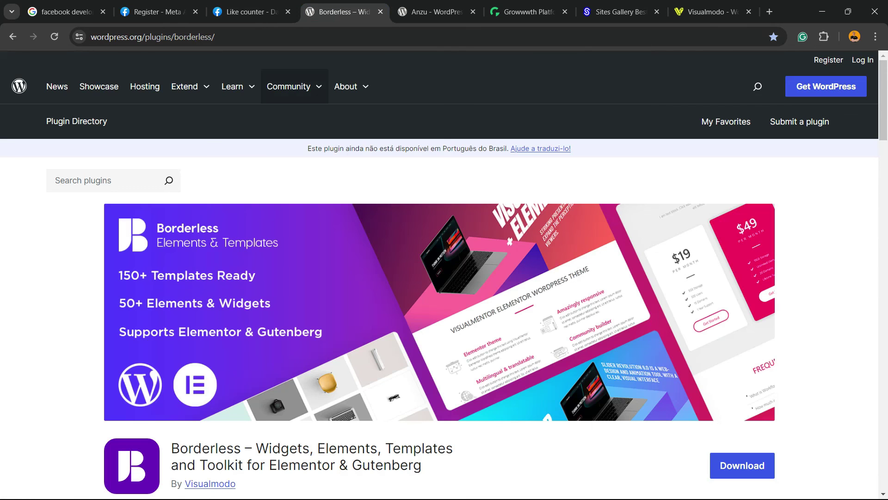
{"action": "triple_click", "coordinate": [205, 448]}
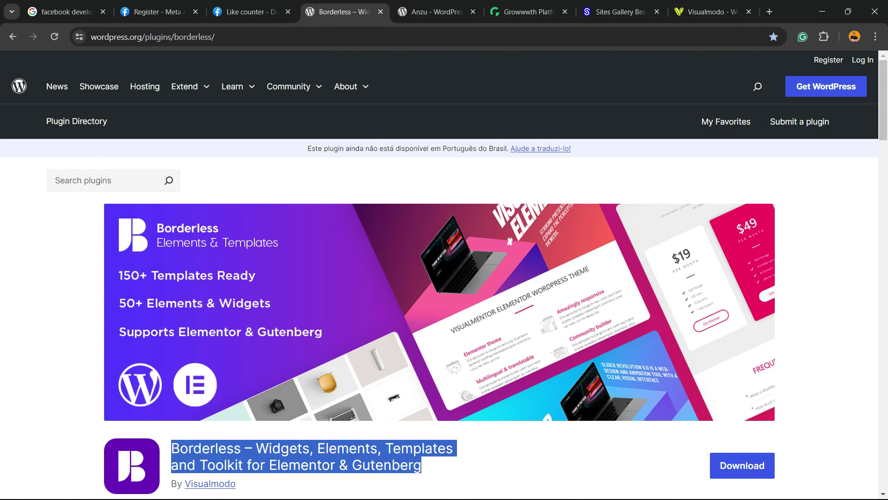
{"action": "left_click", "coordinate": [435, 11]}
{"action": "triple_click", "coordinate": [213, 253]}
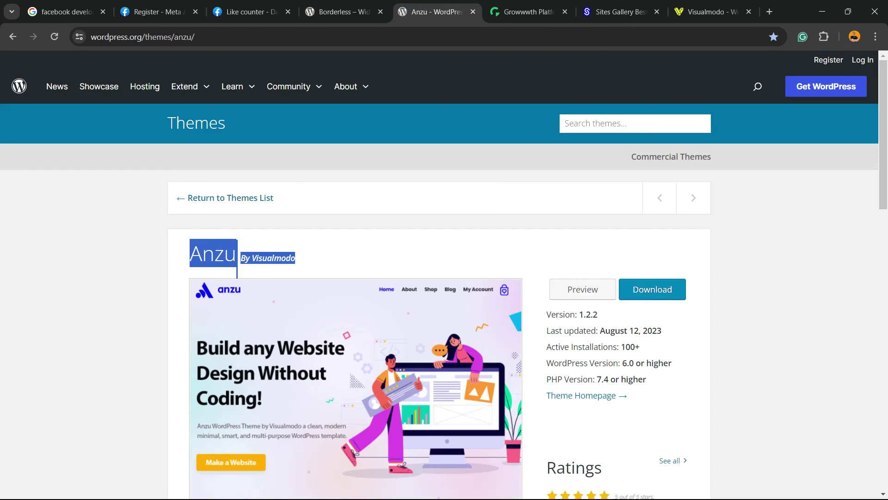
Step: Scroll through the Growwwth site and then the Sites Gallery page
{"action": "left_click", "coordinate": [527, 11]}
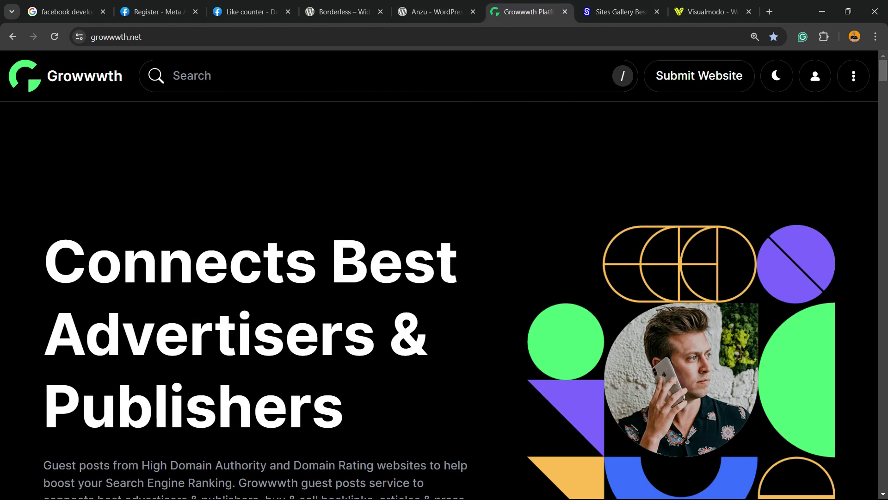
{"action": "scroll", "coordinate": [440, 301], "scroll_direction": "down", "scroll_amount": 20}
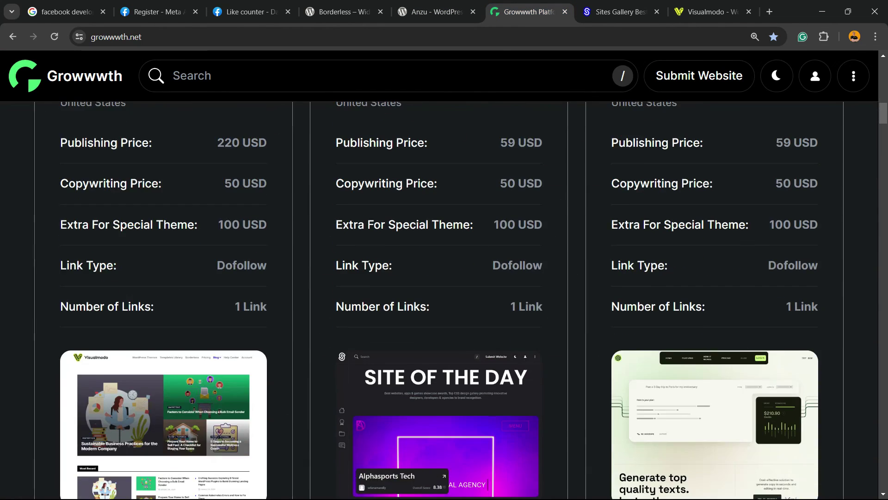
{"action": "scroll", "coordinate": [440, 300], "scroll_direction": "down", "scroll_amount": 15}
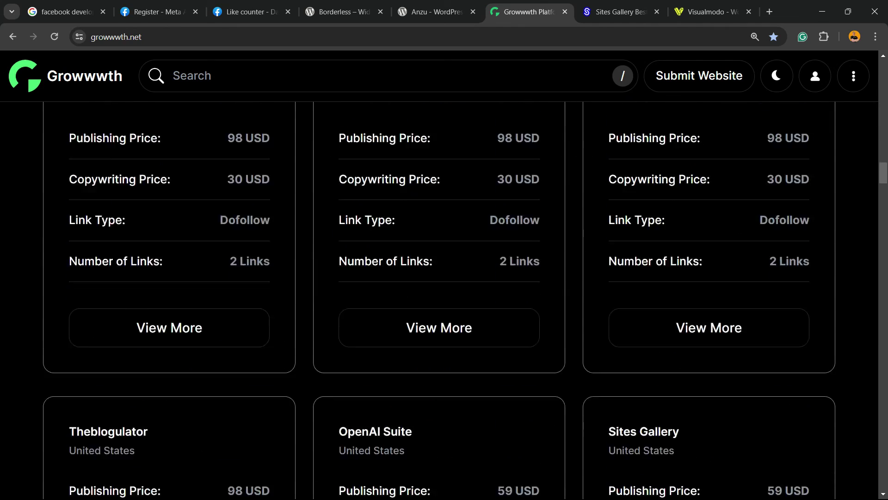
{"action": "scroll", "coordinate": [440, 301], "scroll_direction": "down", "scroll_amount": 10}
{"action": "key", "text": "ctrl+Tab"}
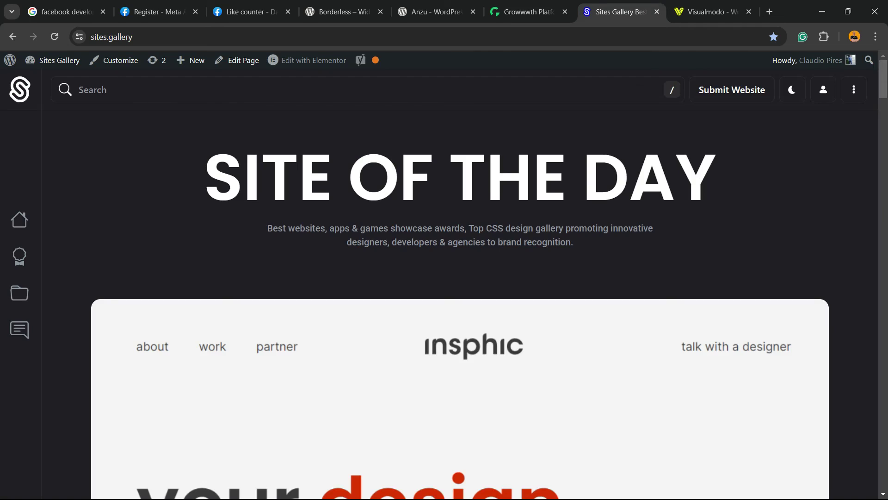
{"action": "scroll", "coordinate": [460, 305], "scroll_direction": "down", "scroll_amount": 10}
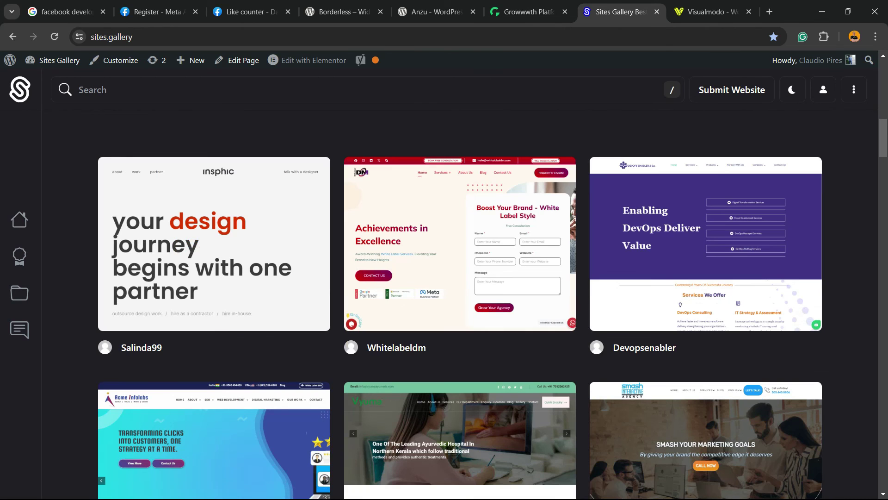
{"action": "scroll", "coordinate": [460, 306], "scroll_direction": "down", "scroll_amount": 15}
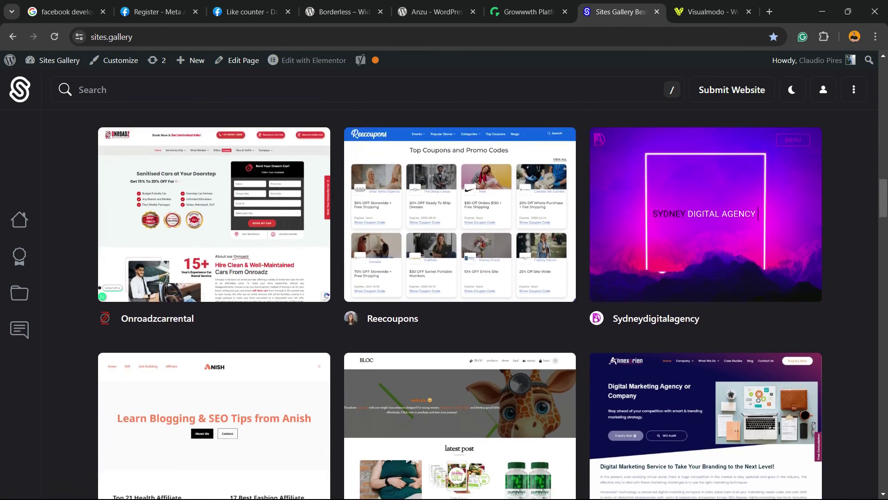
{"action": "scroll", "coordinate": [461, 305], "scroll_direction": "down", "scroll_amount": 5}
Step: On the Visualmodo homepage, open WordPress Themes from the Products menu
{"action": "left_click", "coordinate": [712, 12]}
{"action": "mouse_move", "coordinate": [363, 70]}
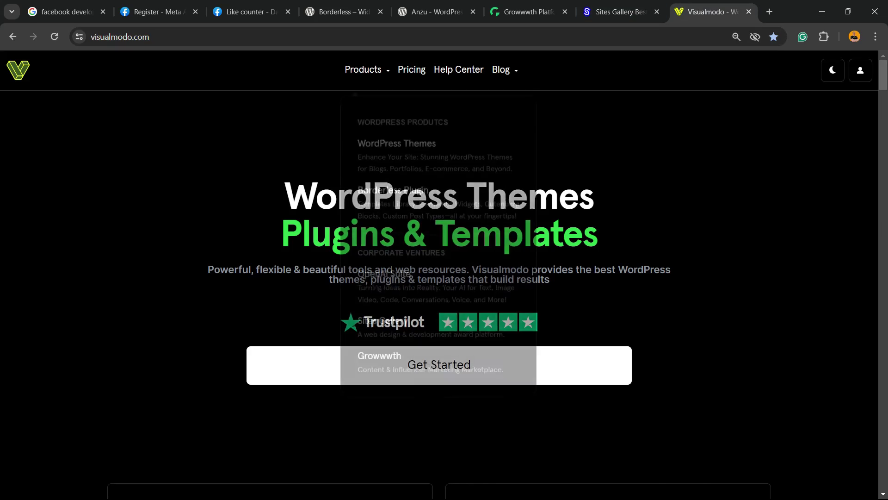
{"action": "left_click", "coordinate": [396, 138]}
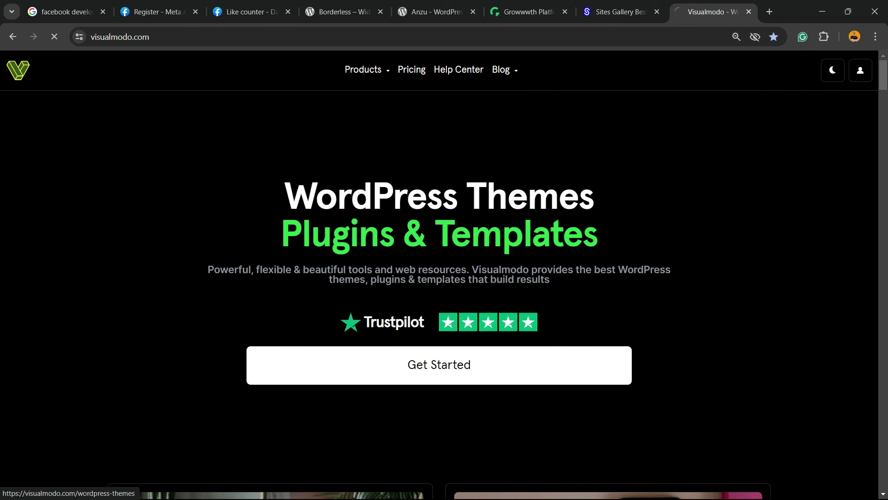
Step: Scroll the themes catalogue past Cafe, Petshop, Hotel and Mechanic to the Nectar and Medical cards
{"action": "scroll", "coordinate": [269, 208], "scroll_direction": "down", "scroll_amount": 10}
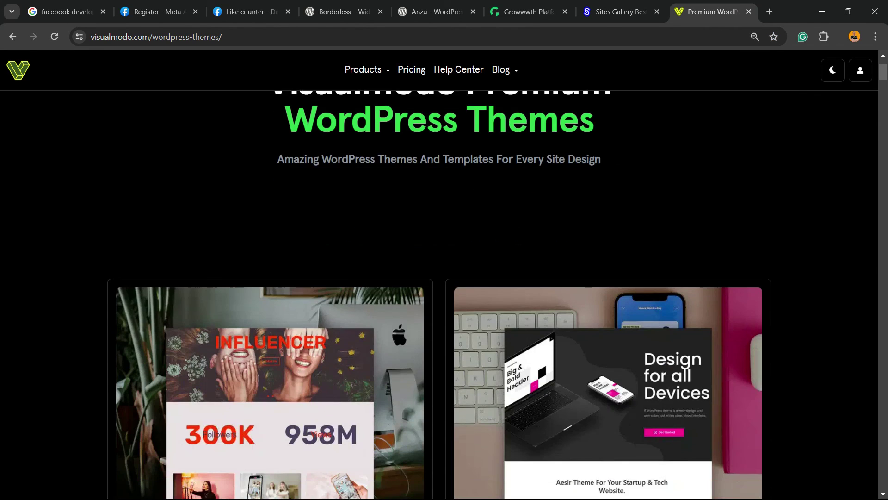
{"action": "scroll", "coordinate": [268, 278], "scroll_direction": "down", "scroll_amount": 15}
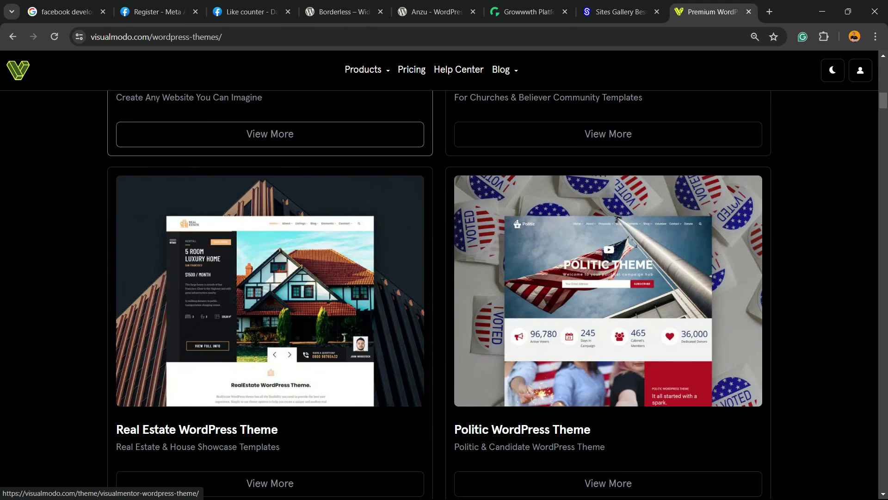
{"action": "scroll", "coordinate": [268, 278], "scroll_direction": "down", "scroll_amount": 10}
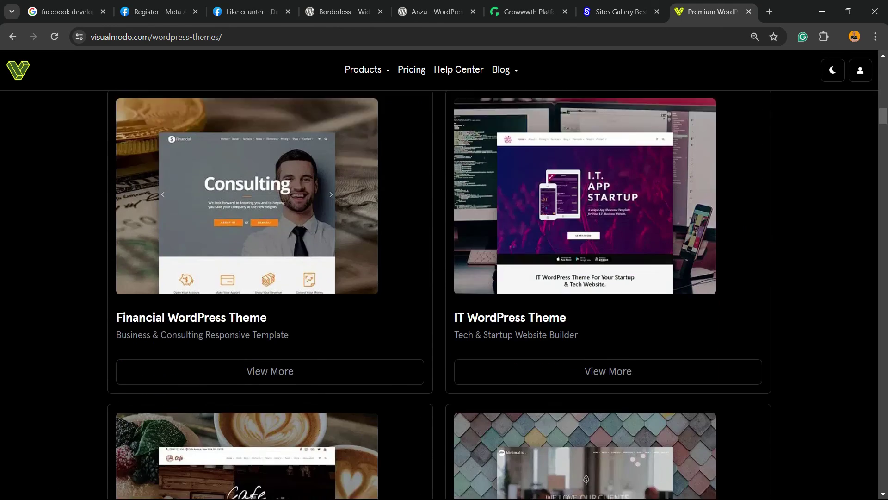
{"action": "scroll", "coordinate": [269, 277], "scroll_direction": "down", "scroll_amount": 10}
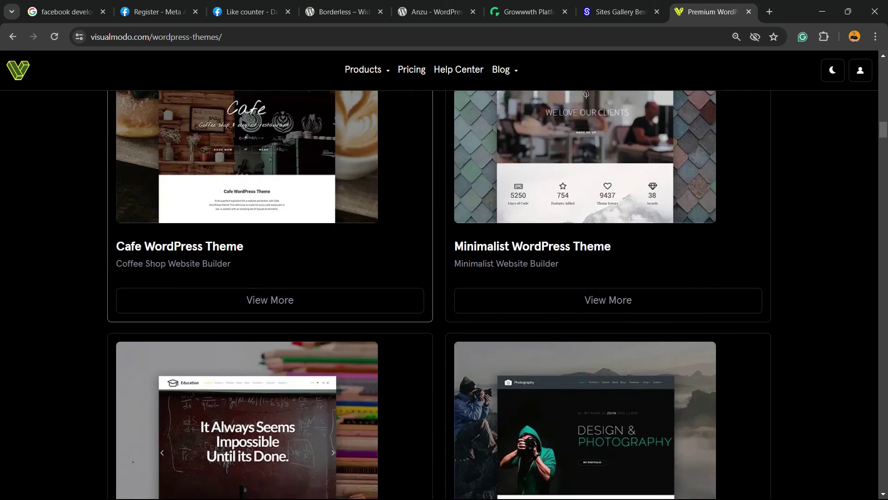
{"action": "scroll", "coordinate": [269, 277], "scroll_direction": "down", "scroll_amount": 2}
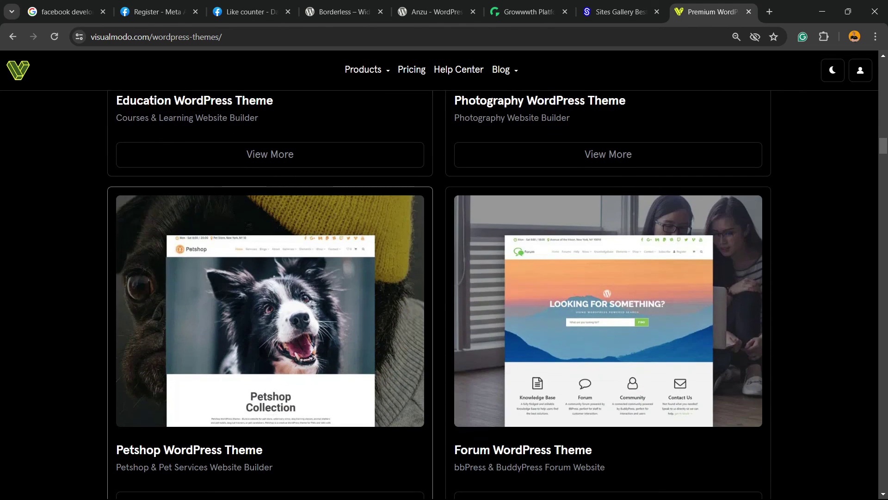
{"action": "scroll", "coordinate": [268, 278], "scroll_direction": "down", "scroll_amount": 5}
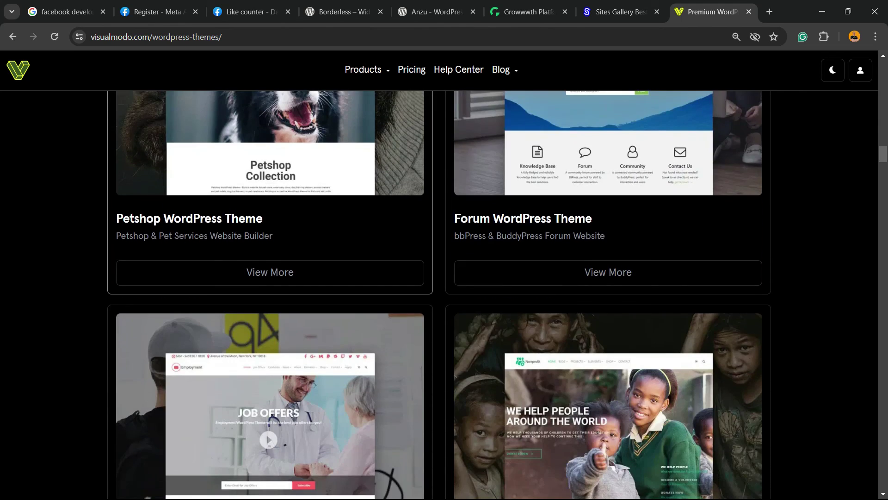
{"action": "scroll", "coordinate": [268, 277], "scroll_direction": "down", "scroll_amount": 5}
{"action": "scroll", "coordinate": [268, 278], "scroll_direction": "down", "scroll_amount": 7}
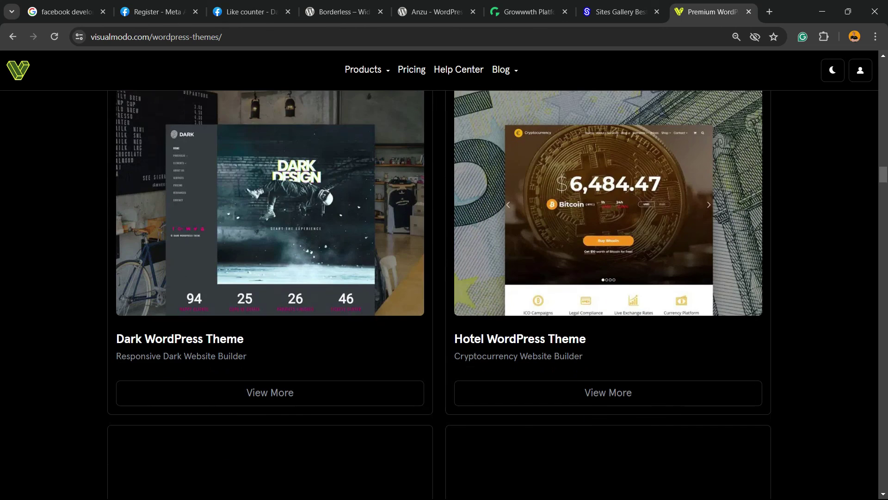
{"action": "scroll", "coordinate": [268, 277], "scroll_direction": "down", "scroll_amount": 2}
{"action": "scroll", "coordinate": [269, 277], "scroll_direction": "down", "scroll_amount": 4}
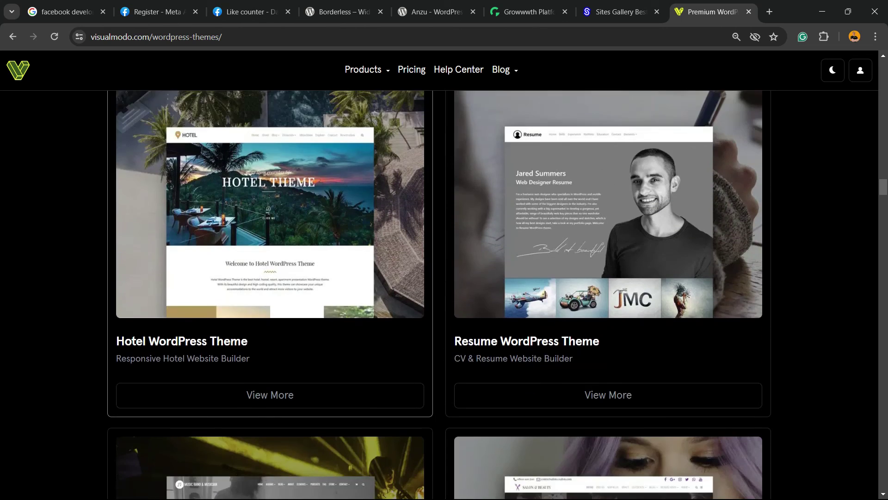
{"action": "scroll", "coordinate": [268, 277], "scroll_direction": "down", "scroll_amount": 10}
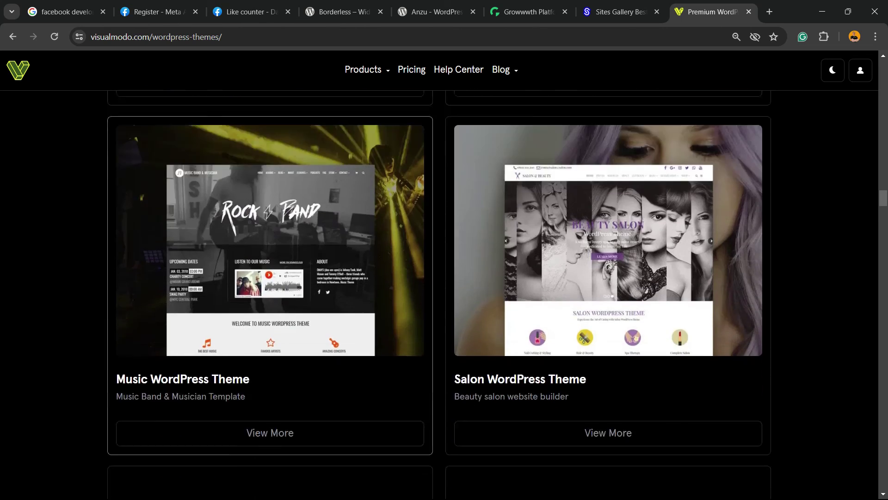
{"action": "scroll", "coordinate": [268, 277], "scroll_direction": "down", "scroll_amount": 8}
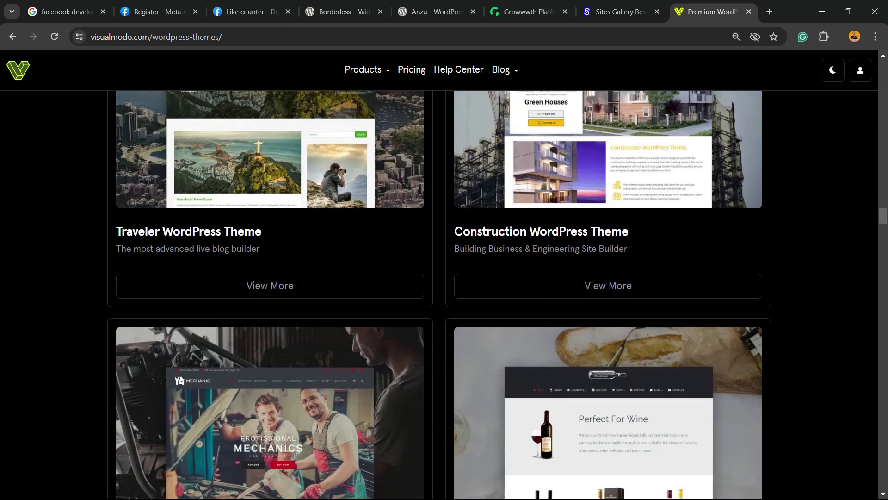
{"action": "scroll", "coordinate": [268, 278], "scroll_direction": "down", "scroll_amount": 8}
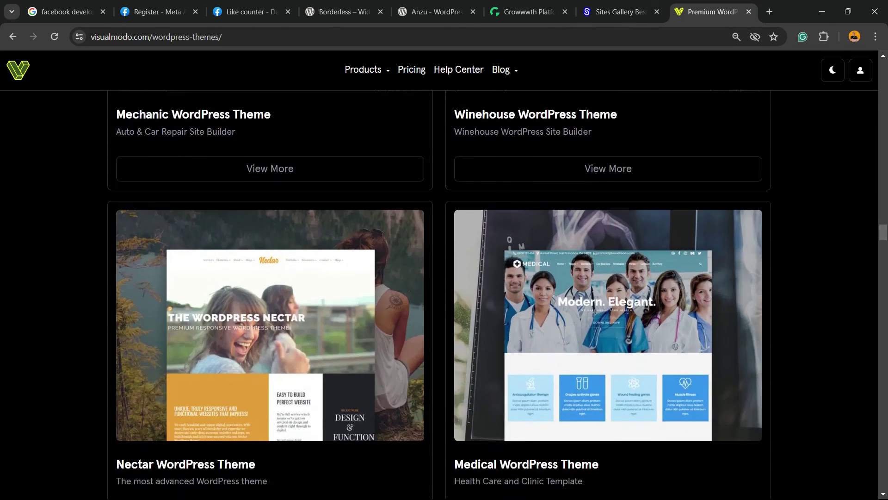